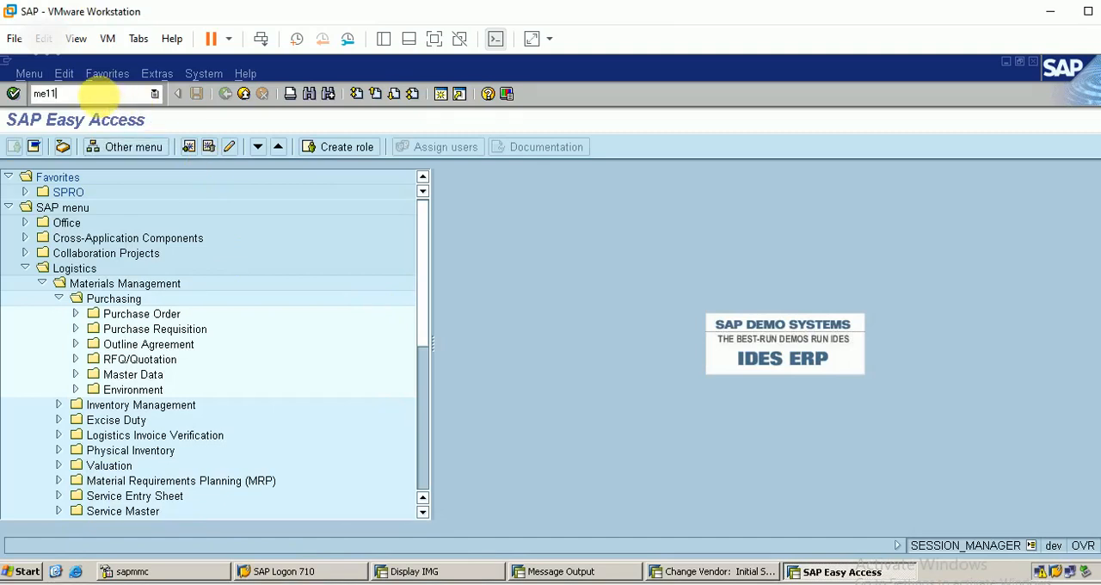
# Start info record creation with ME11, and in another session open the MM60 materials list and clear its material filter
pyautogui.press('Return')
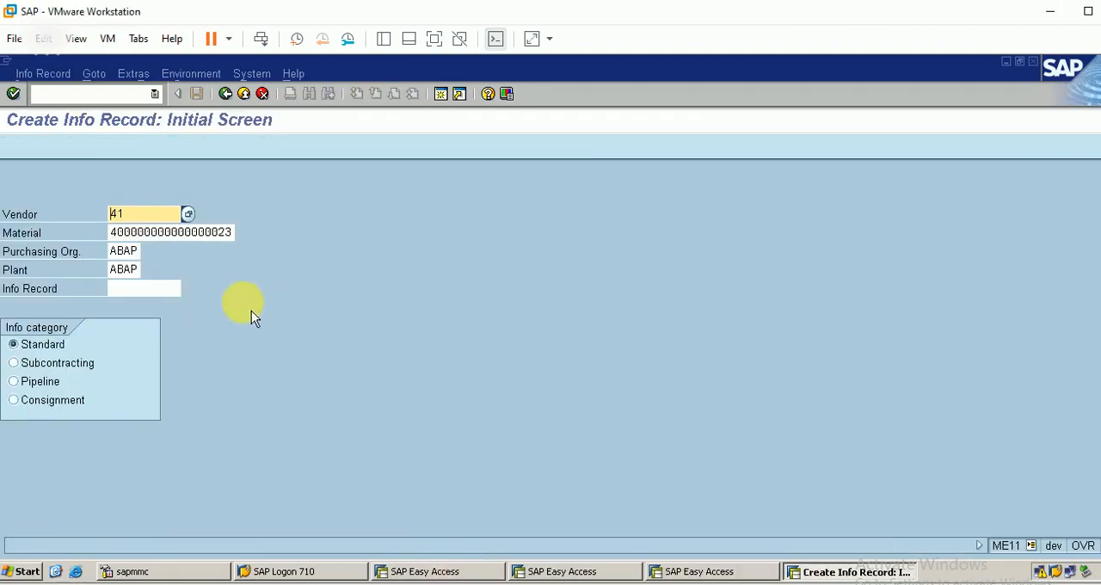
pyautogui.click(440, 573)
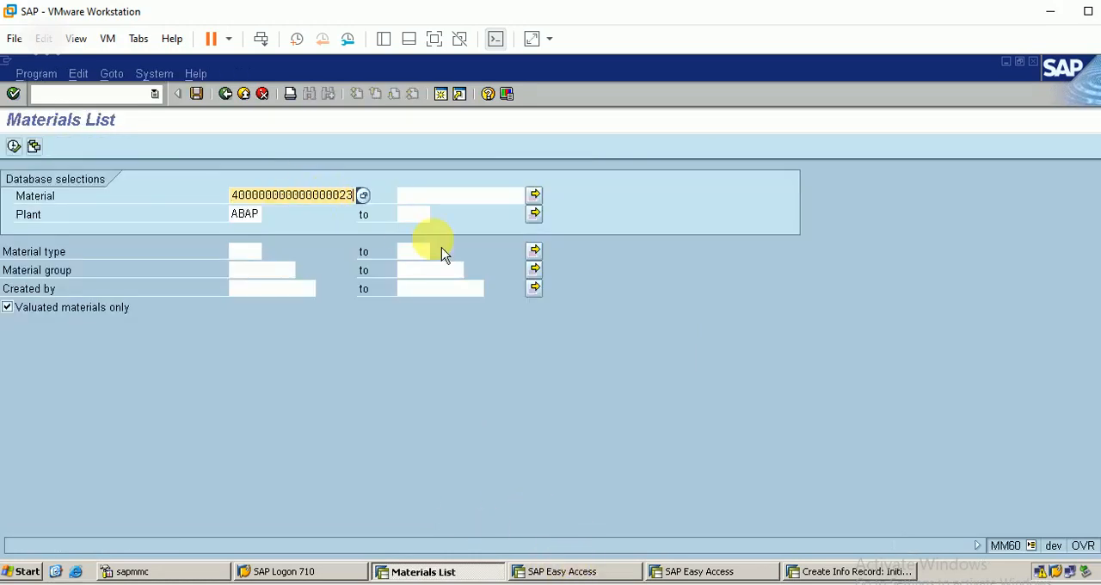
pyautogui.press('BackSpace')
pyautogui.press('BackSpace')
pyautogui.press('BackSpace')
pyautogui.press('BackSpace')
pyautogui.press('BackSpace')
pyautogui.press('BackSpace')
pyautogui.press('BackSpace')
pyautogui.press('BackSpace')
pyautogui.press('BackSpace')
pyautogui.press('BackSpace')
pyautogui.press('BackSpace')
pyautogui.press('BackSpace')
pyautogui.press('BackSpace')
pyautogui.press('BackSpace')
pyautogui.press('BackSpace')
pyautogui.press('BackSpace')
pyautogui.press('BackSpace')
pyautogui.press('BackSpace')
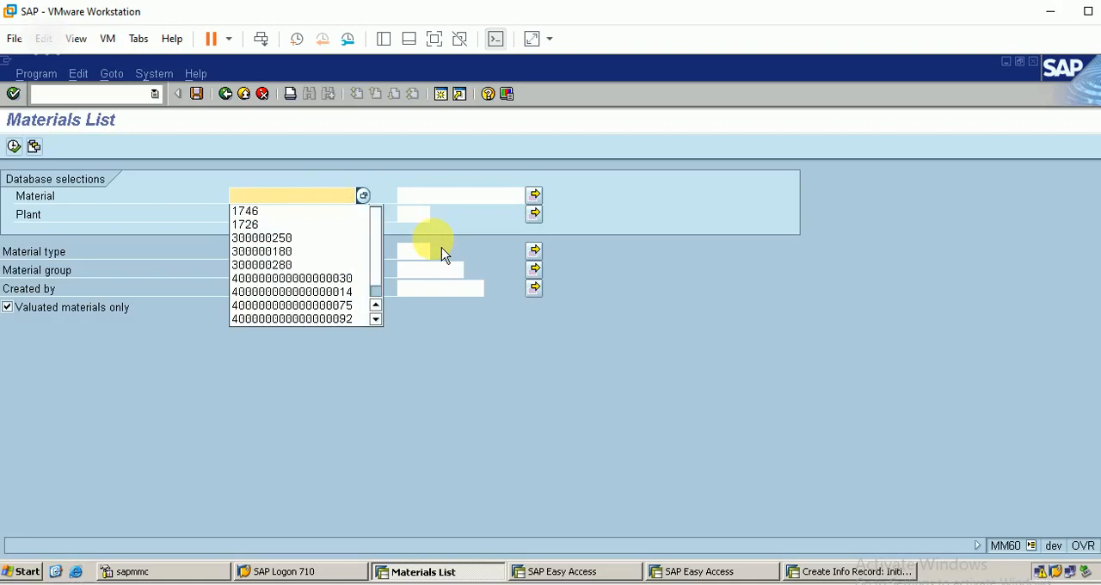
pyautogui.click(571, 322)
# Set the plant filter of the materials list to BERP and run the report
pyautogui.click(260, 214)
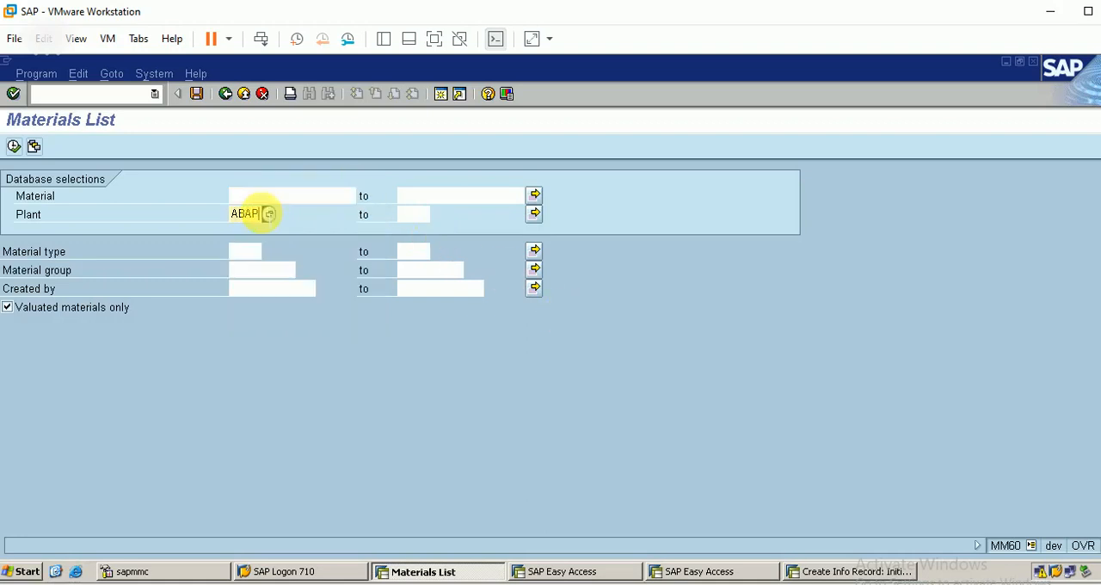
pyautogui.press('BackSpace')
pyautogui.press('BackSpace')
pyautogui.press('BackSpace')
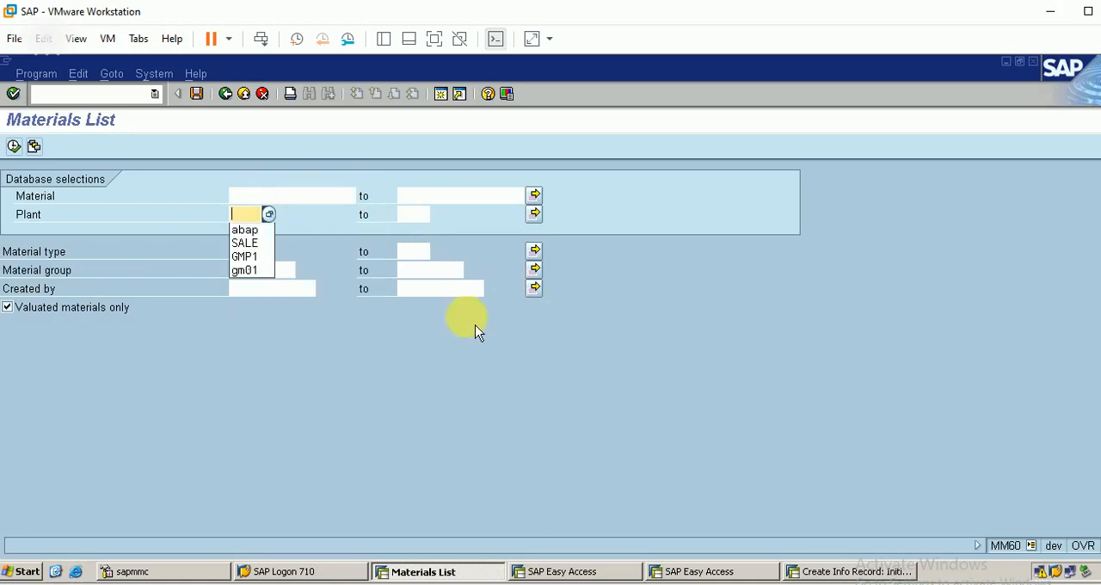
pyautogui.write('berp')
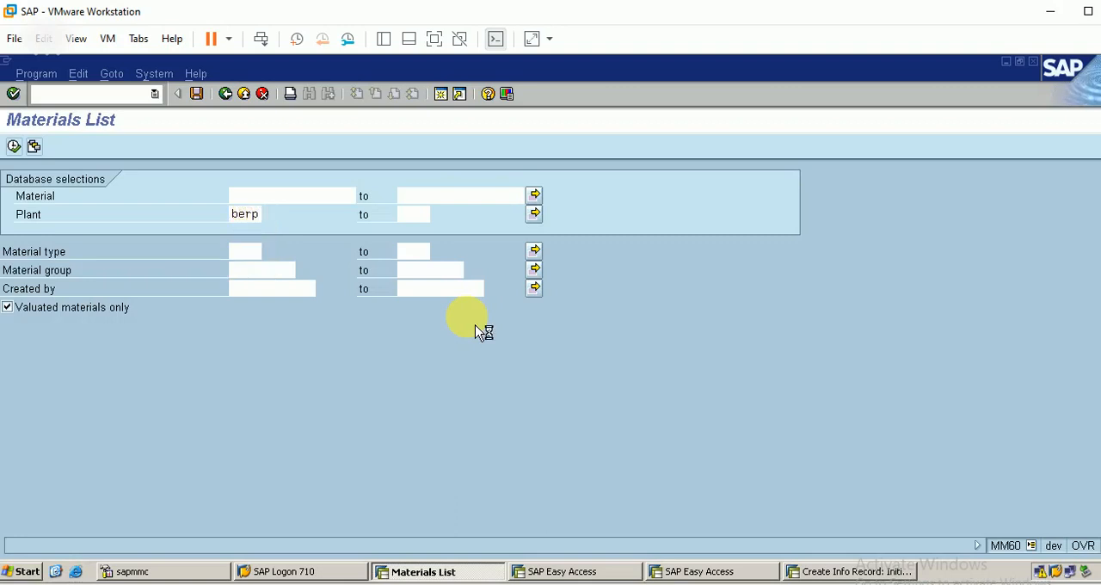
pyautogui.press('Return')
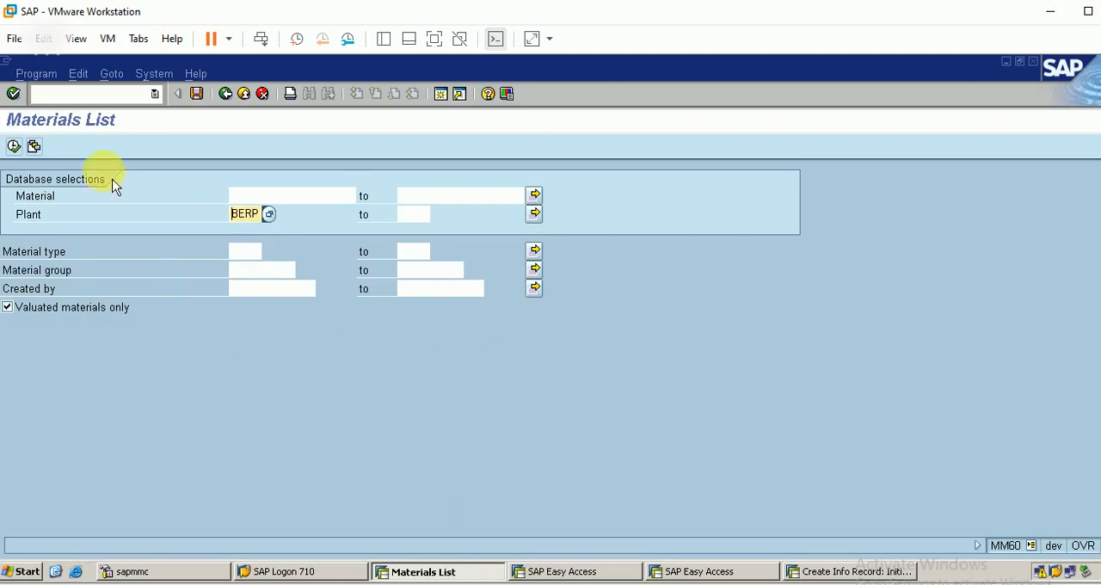
pyautogui.click(15, 146)
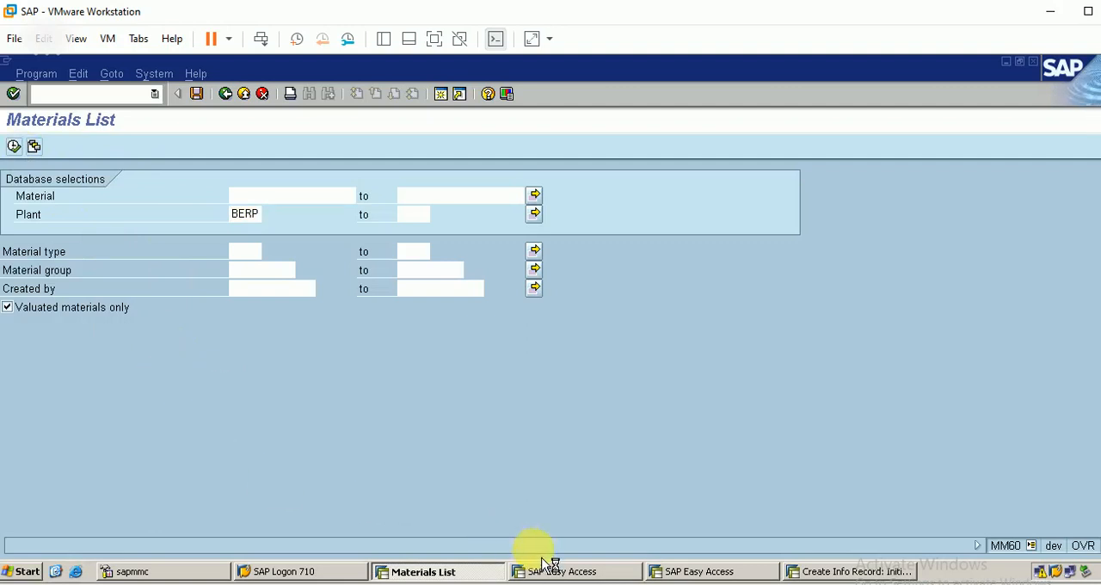
# In another session, run the purchasing vendor list MKVZ for purchasing organization BERP
pyautogui.click(563, 572)
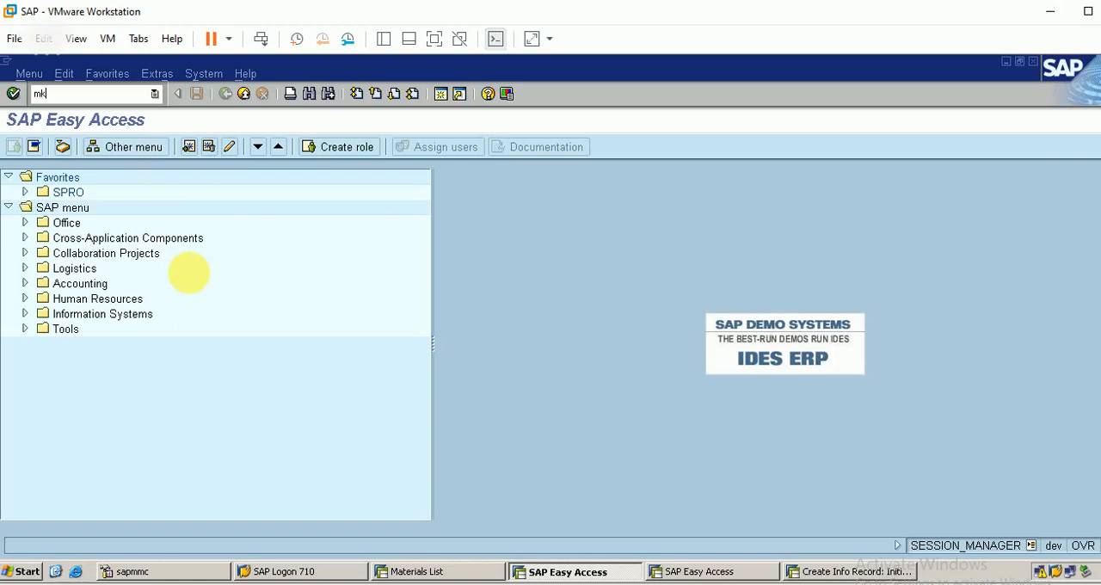
pyautogui.press('Return')
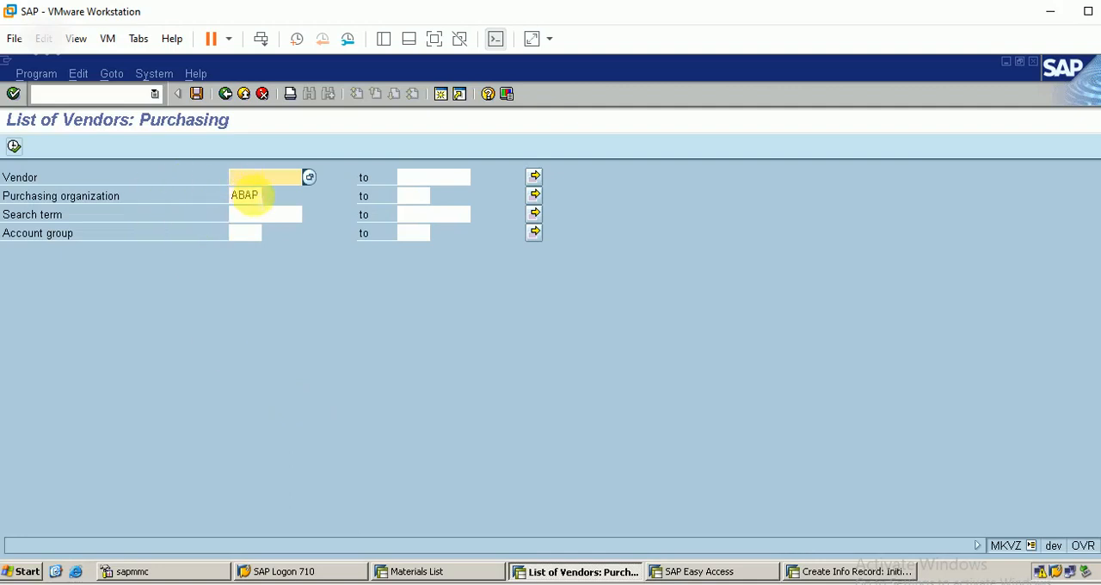
pyautogui.click(253, 195)
pyautogui.press('BackSpace')
pyautogui.press('BackSpace')
pyautogui.press('BackSpace')
pyautogui.press('BackSpace')
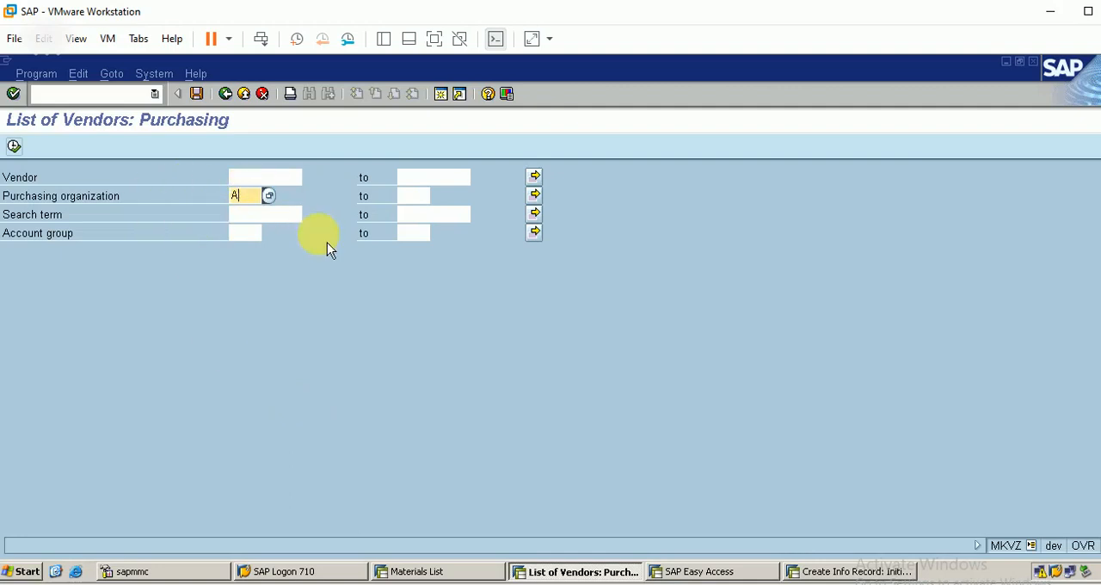
pyautogui.write('berp')
pyautogui.press('Return')
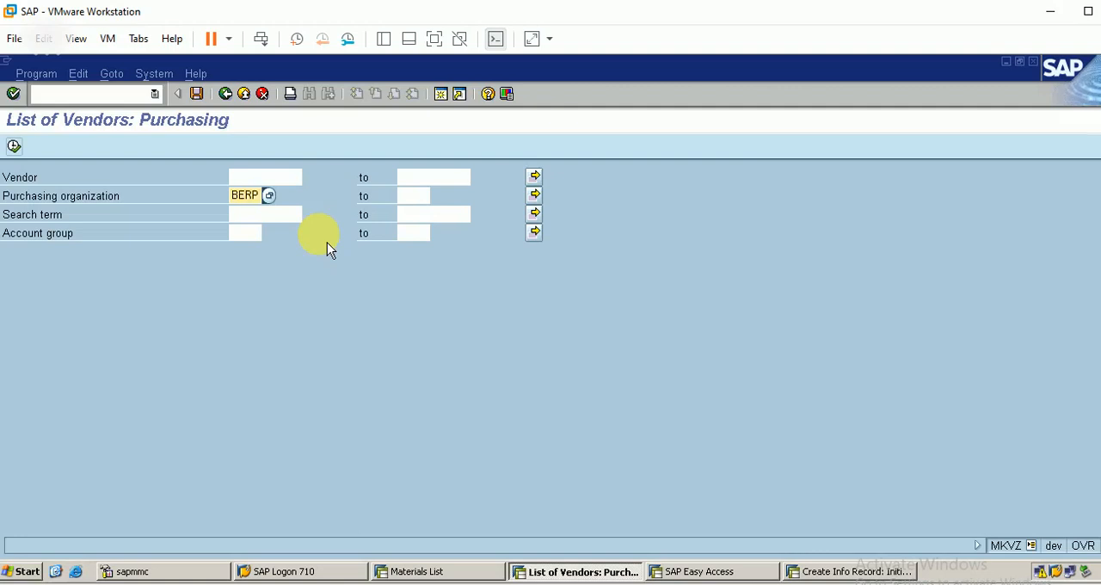
pyautogui.click(17, 149)
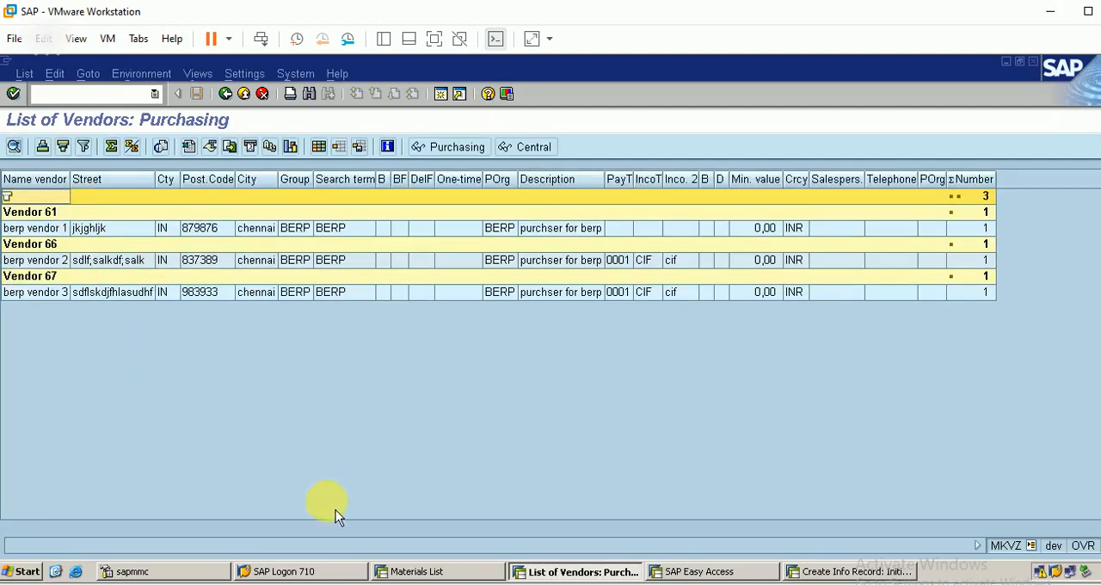
# Look up the BERP material and vendor numbers in the two list sessions and return to the info record session
pyautogui.click(434, 571)
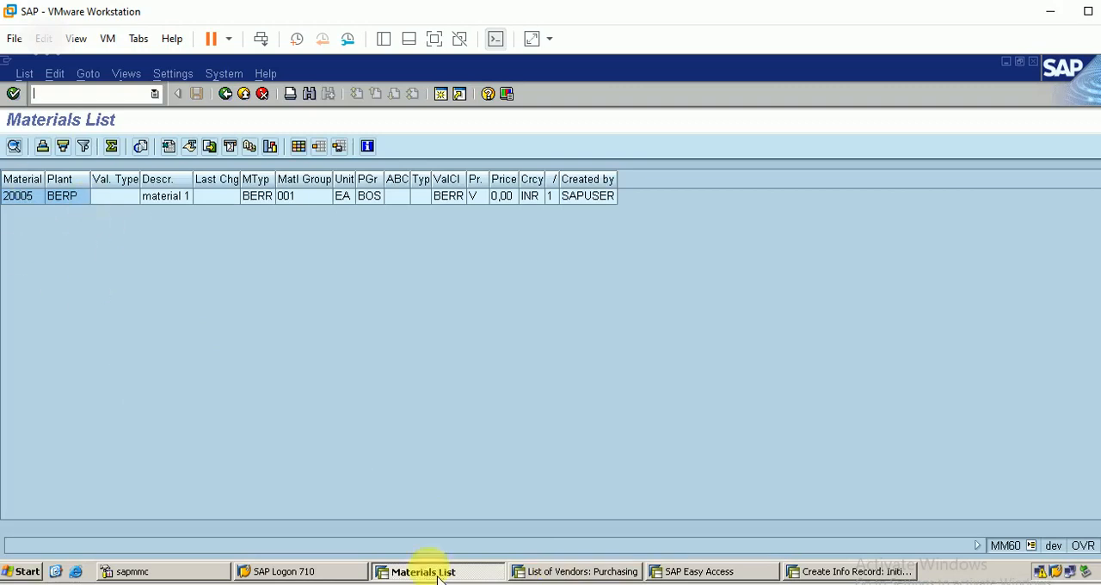
pyautogui.click(592, 573)
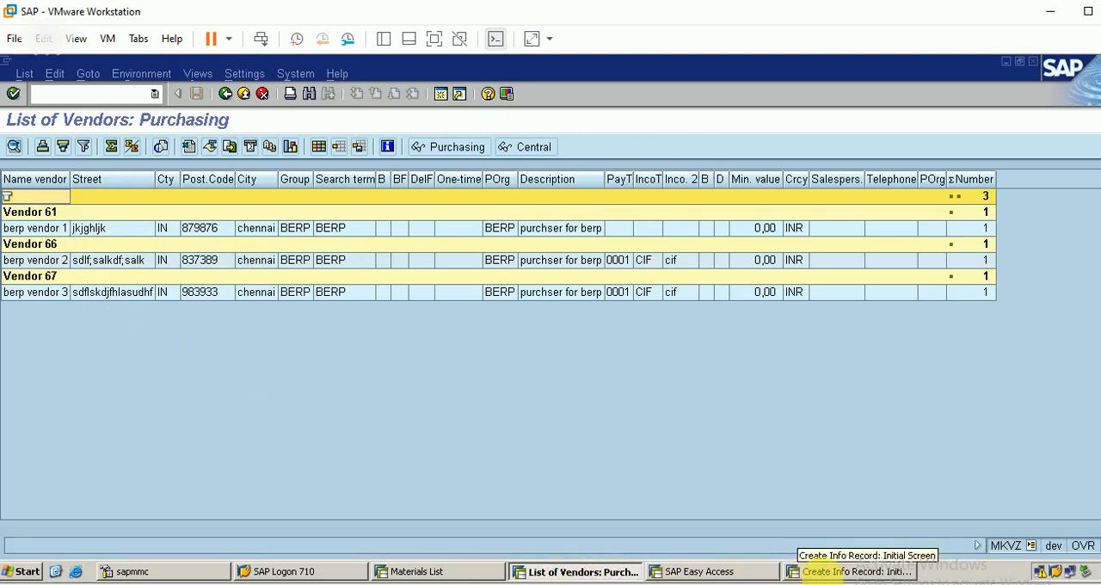
pyautogui.click(824, 571)
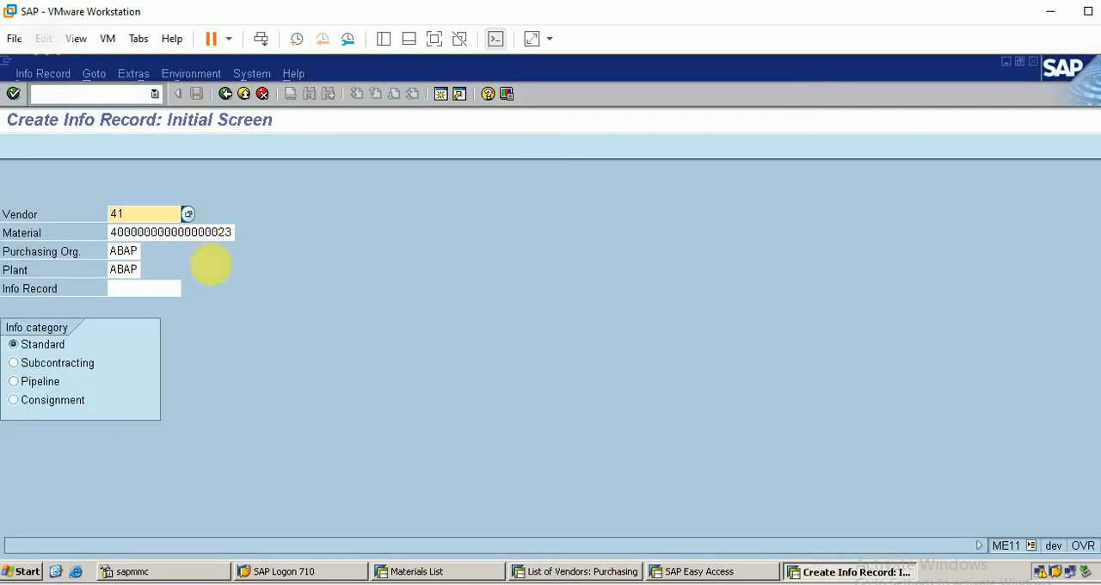
pyautogui.click(416, 571)
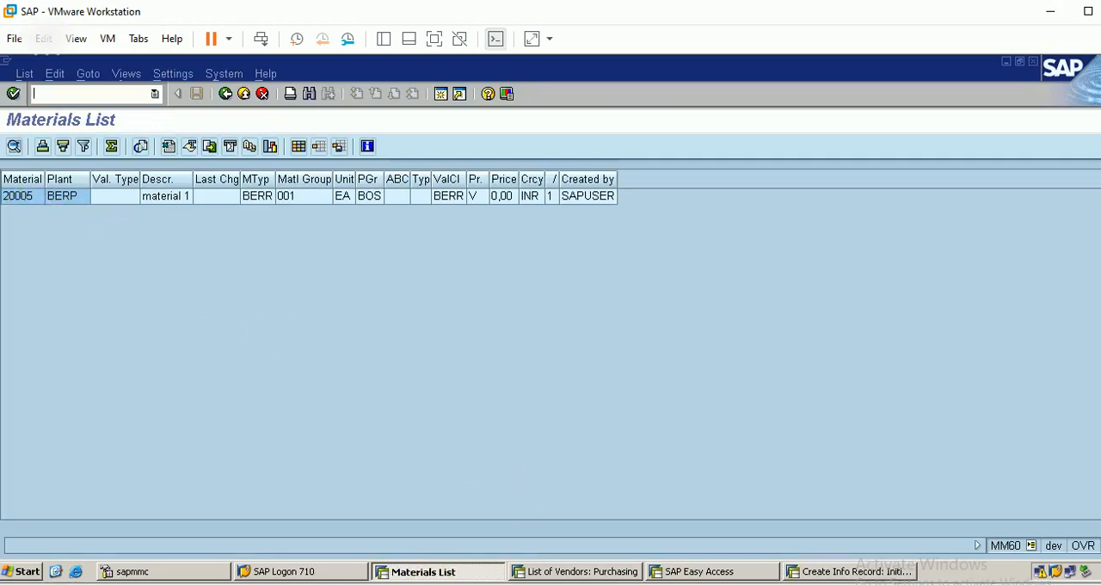
pyautogui.click(856, 574)
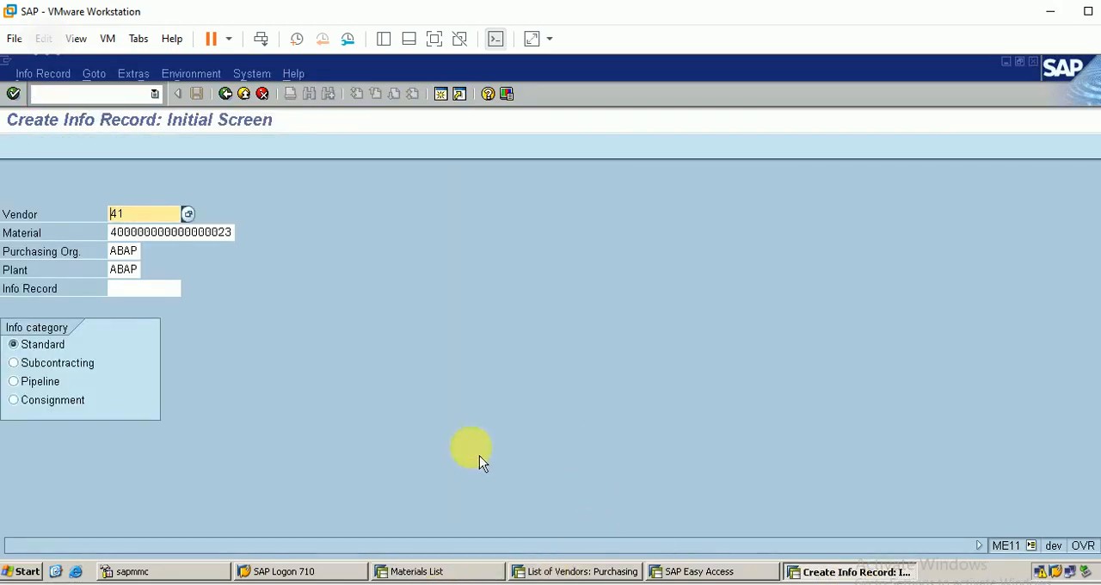
# Set the material of the new info record to 20005
pyautogui.click(204, 232)
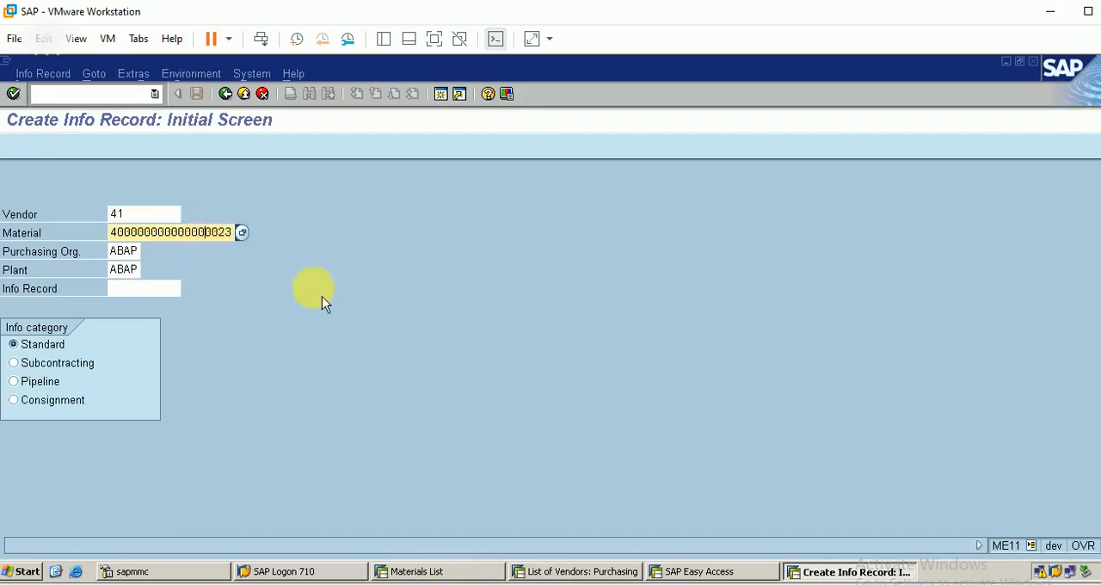
pyautogui.press('Delete')
pyautogui.press('Delete')
pyautogui.press('Delete')
pyautogui.press('Delete')
pyautogui.press('BackSpace')
pyautogui.press('BackSpace')
pyautogui.press('BackSpace')
pyautogui.press('BackSpace')
pyautogui.press('BackSpace')
pyautogui.press('BackSpace')
pyautogui.press('BackSpace')
pyautogui.press('BackSpace')
pyautogui.press('BackSpace')
pyautogui.press('BackSpace')
pyautogui.press('BackSpace')
pyautogui.press('BackSpace')
pyautogui.press('BackSpace')
pyautogui.press('BackSpace')
pyautogui.write('2')
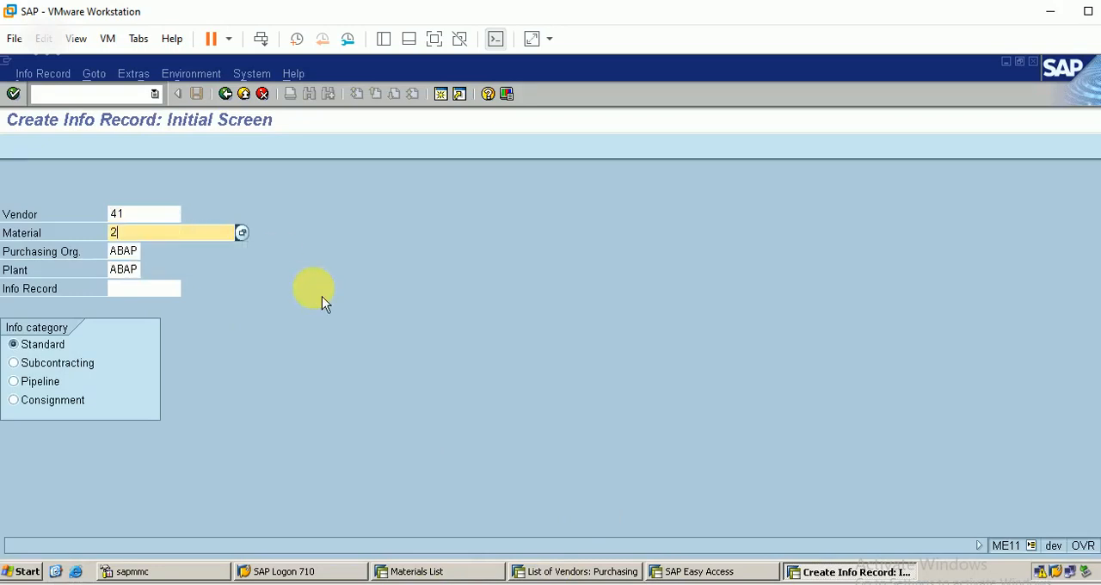
pyautogui.write('0005')
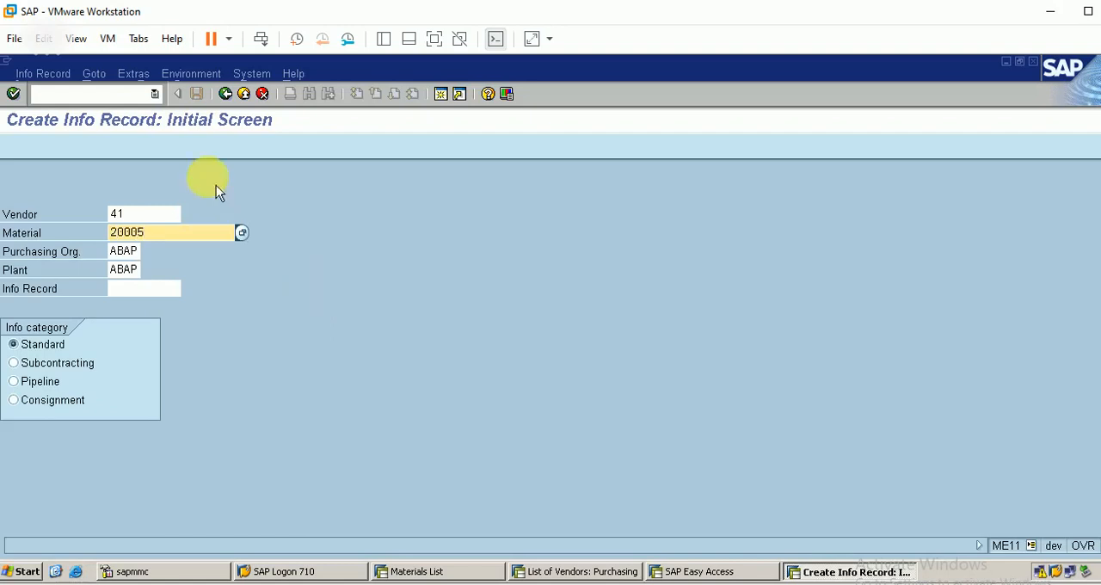
# Set the vendor of the new info record to 61
pyautogui.click(143, 213)
pyautogui.press('BackSpace')
pyautogui.press('BackSpace')
pyautogui.write('61')
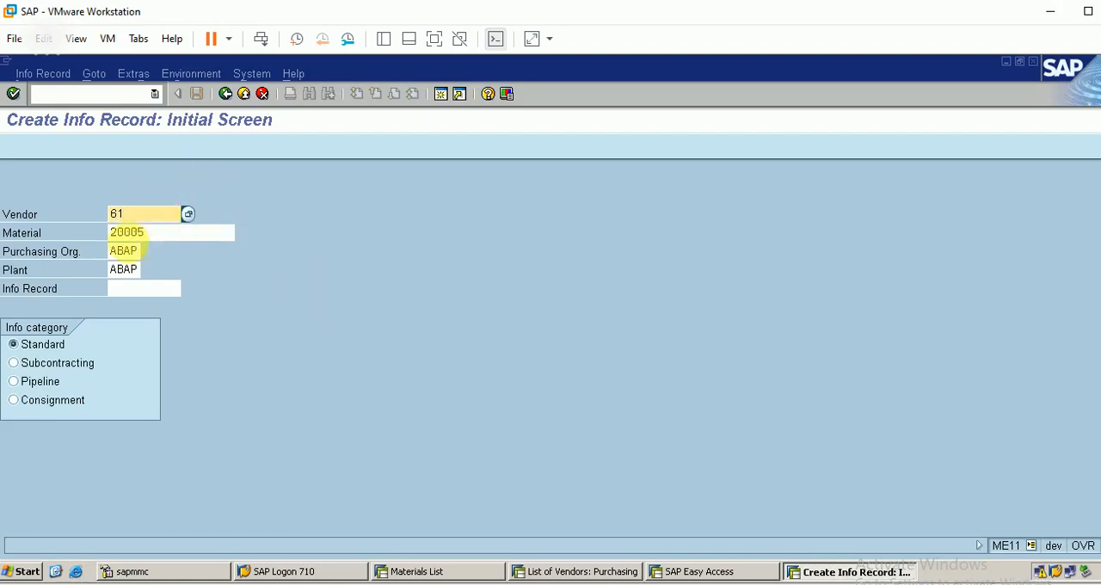
# Set both the purchasing organization and the plant to BERP and continue to the info record's general data
pyautogui.click(133, 251)
pyautogui.press('BackSpace')
pyautogui.press('BackSpace')
pyautogui.press('BackSpace')
pyautogui.write('ber')
pyautogui.press('Tab')
pyautogui.press('BackSpace')
pyautogui.press('BackSpace')
pyautogui.press('BackSpace')
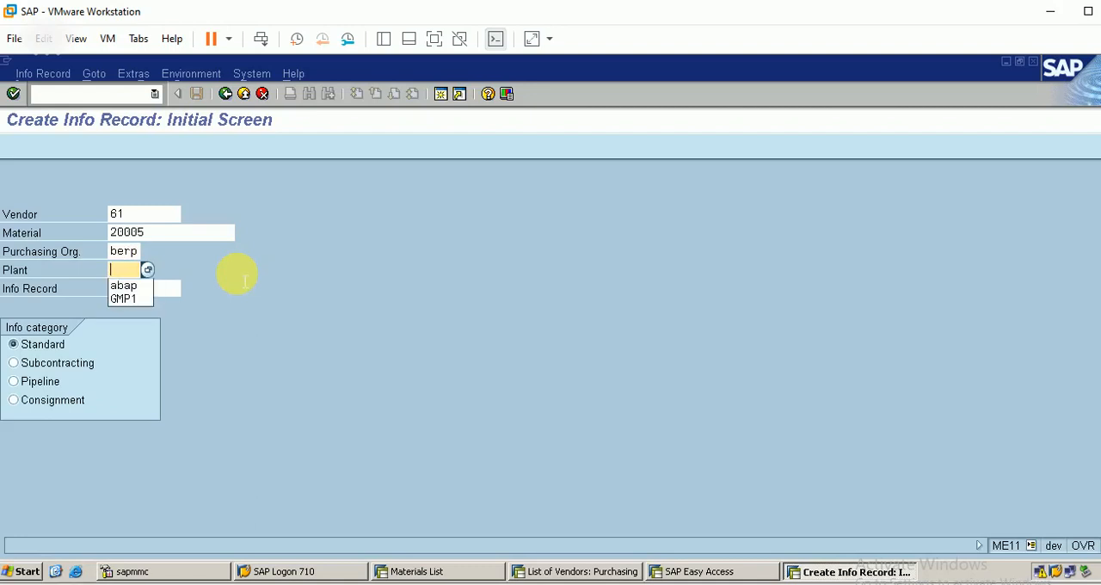
pyautogui.write('berp')
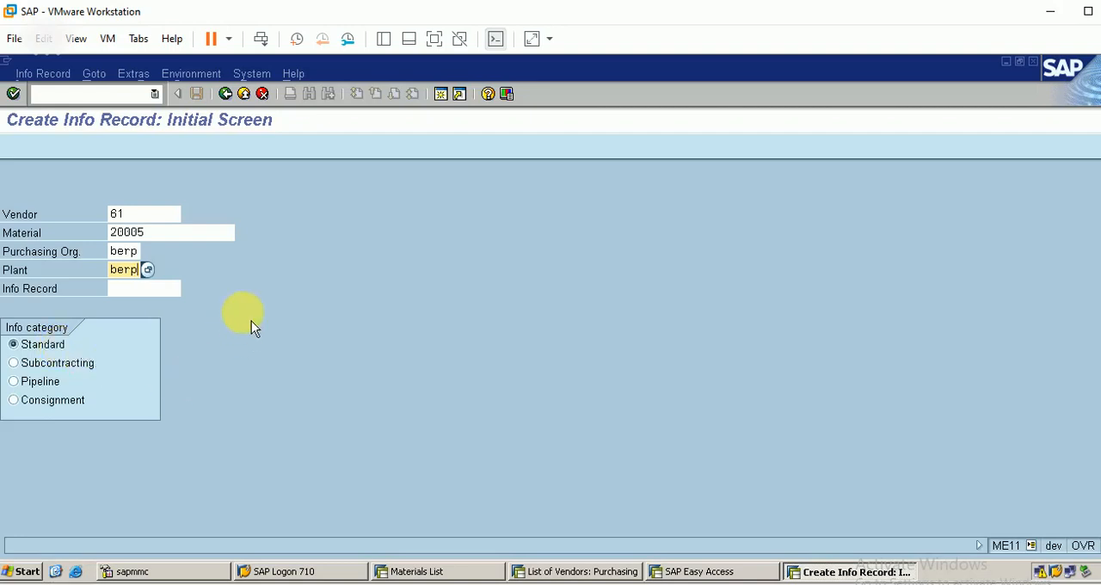
pyautogui.press('Return')
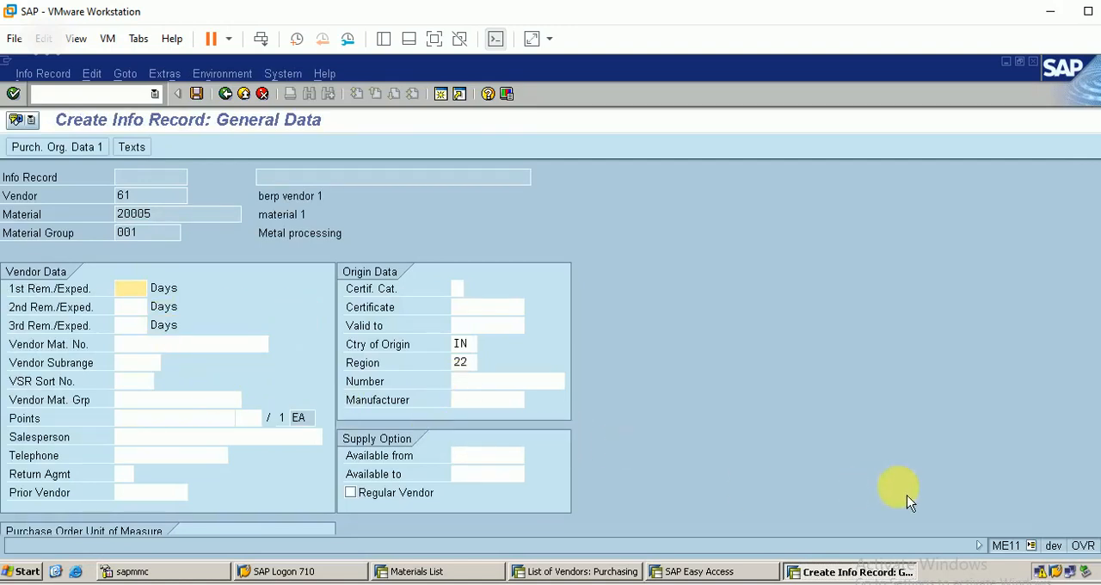
# Review the general data without changing any fields and proceed to Purch. Organization Data 1
pyautogui.click(174, 457)
pyautogui.press('Down')
pyautogui.press('Down')
pyautogui.press('Down')
pyautogui.press('Down')
pyautogui.press('Down')
pyautogui.press('Down')
pyautogui.press('Down')
pyautogui.press('Down')
pyautogui.press('Down')
pyautogui.press('Down')
pyautogui.press('Down')
pyautogui.press('Down')
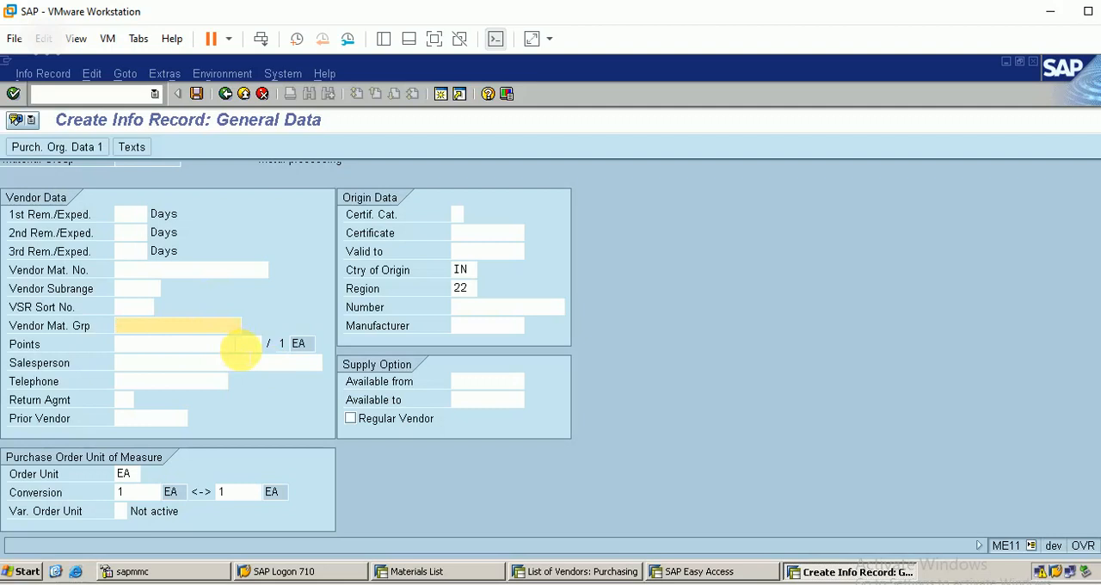
pyautogui.press('Return')
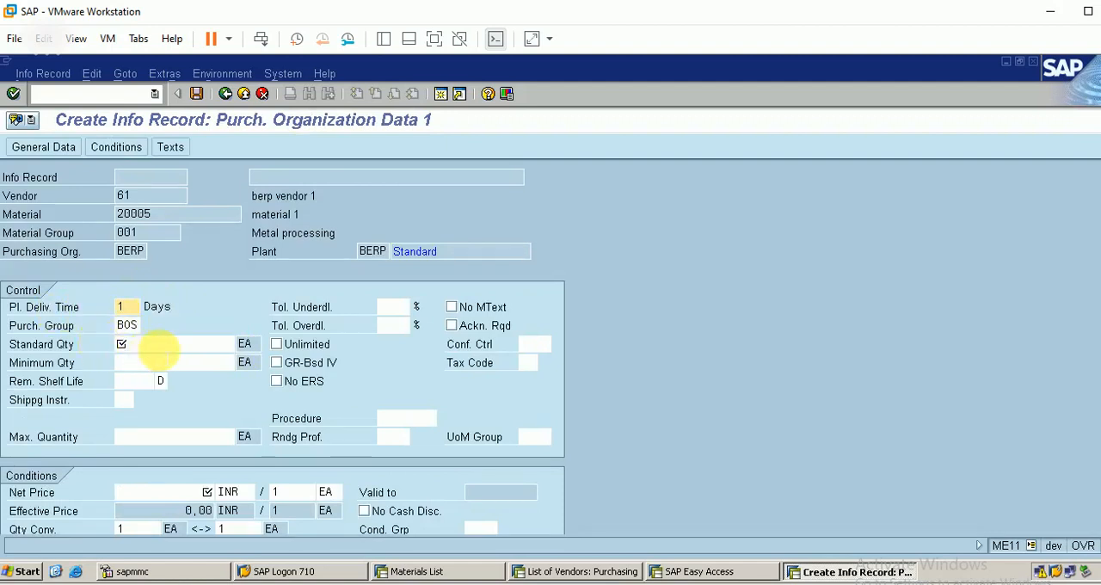
# Enter a standard quantity of 1000, a minimum quantity of 500 and a maximum quantity of 1500
pyautogui.click(148, 347)
pyautogui.write('1000')
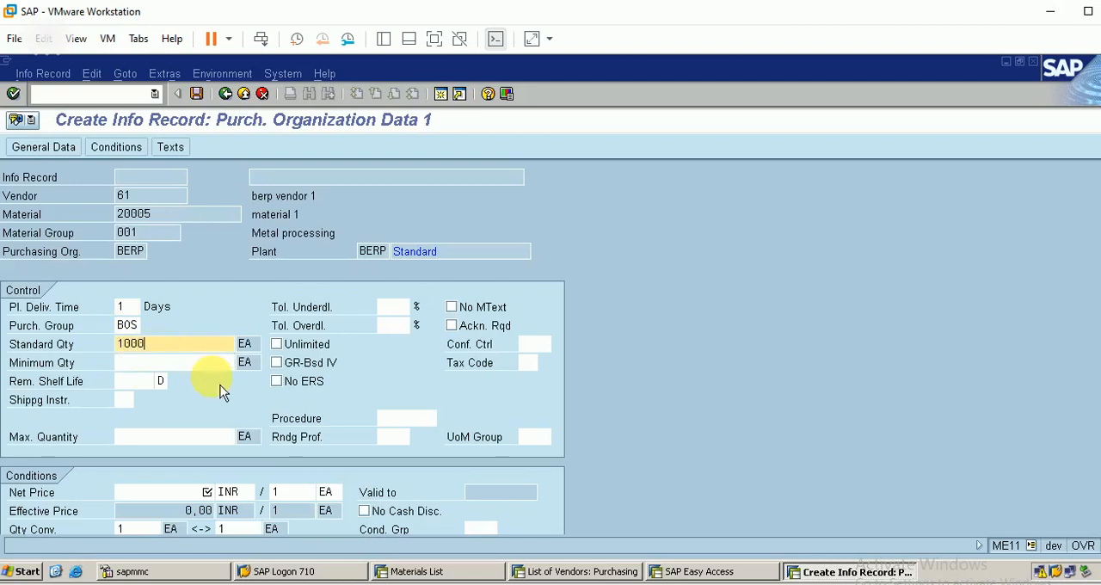
pyautogui.click(138, 361)
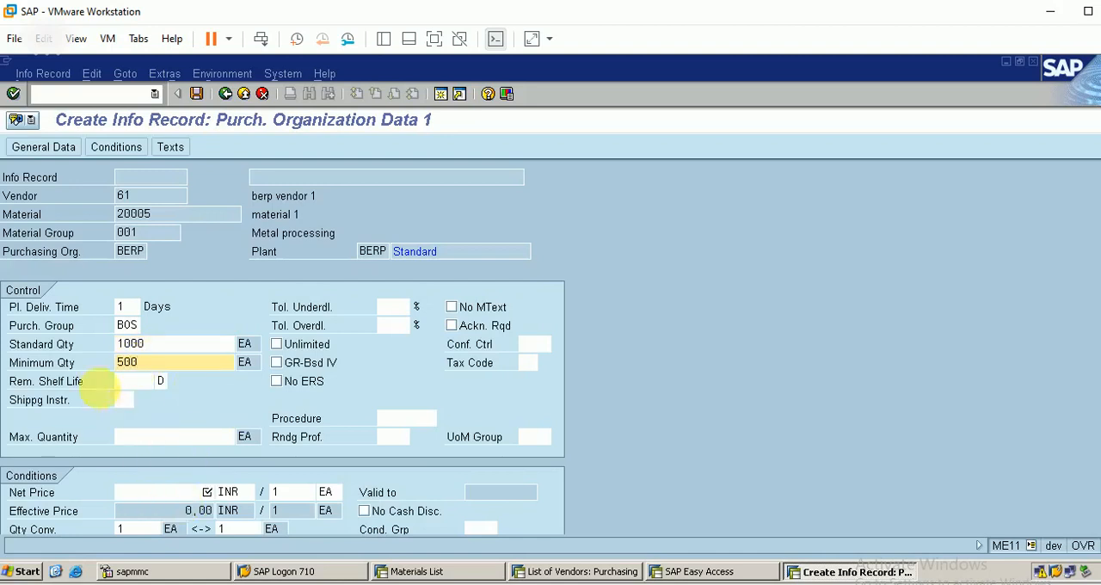
pyautogui.click(169, 439)
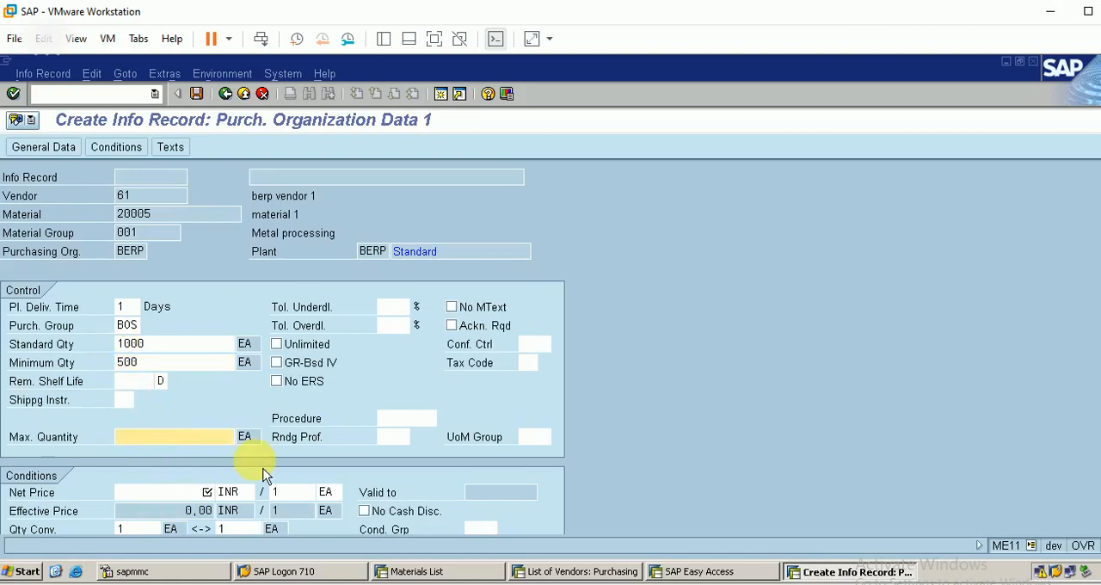
pyautogui.write('15')
# Set the net price to 1000 INR per EA, continue past the purchasing data and save the info record
pyautogui.click(151, 492)
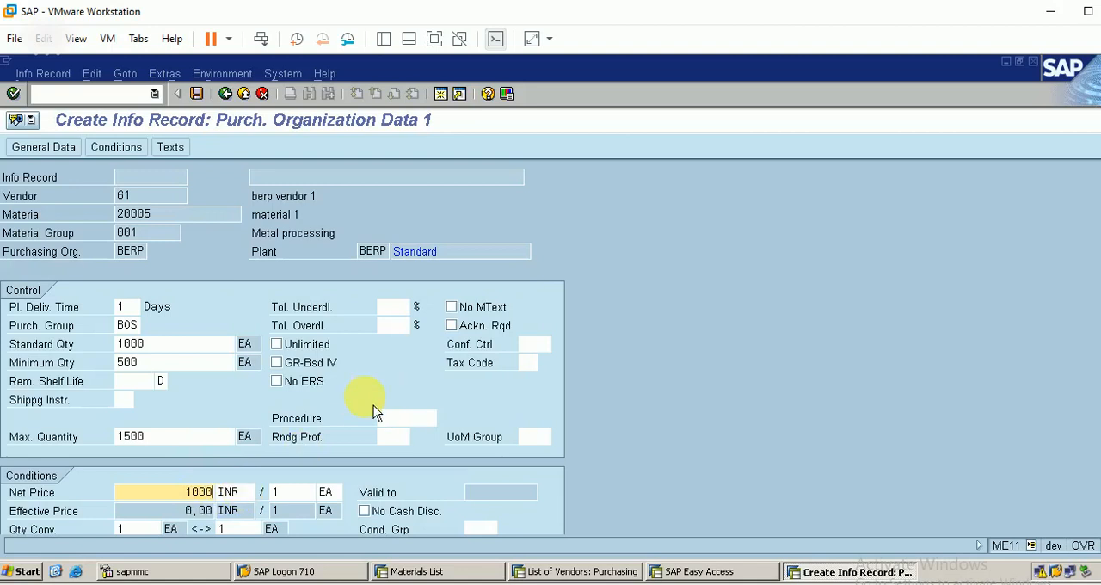
pyautogui.press('Return')
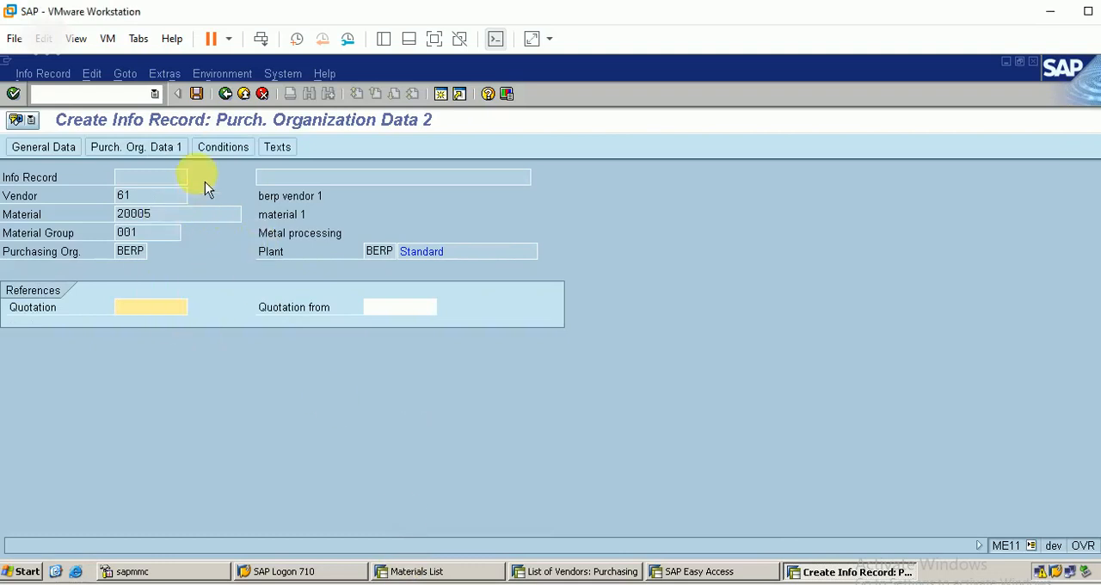
pyautogui.click(196, 93)
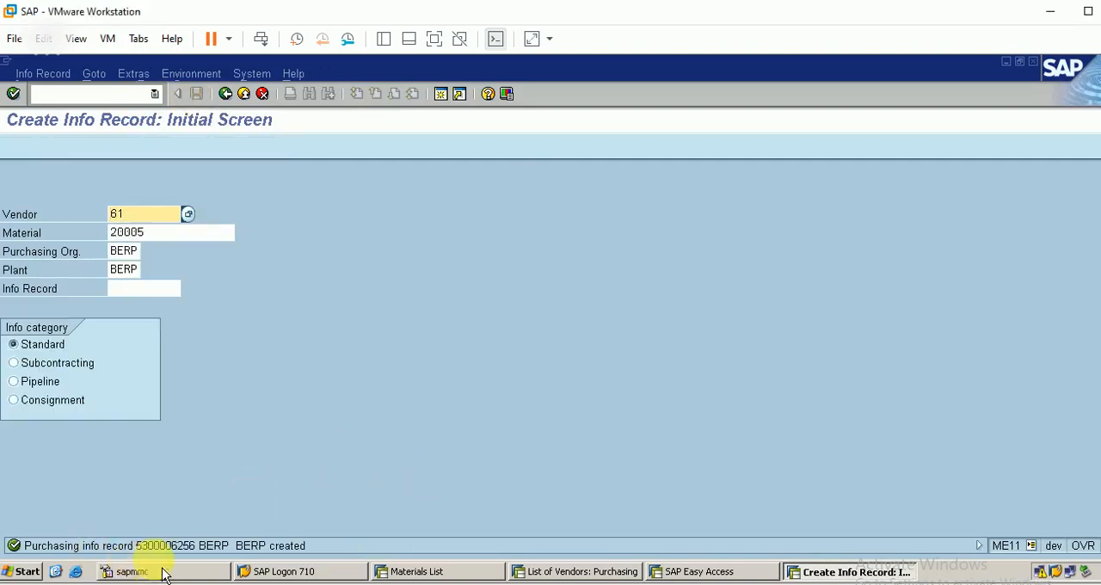
# Revisit the BERP materials list and vendor list to review the material and its remaining vendors
pyautogui.click(425, 571)
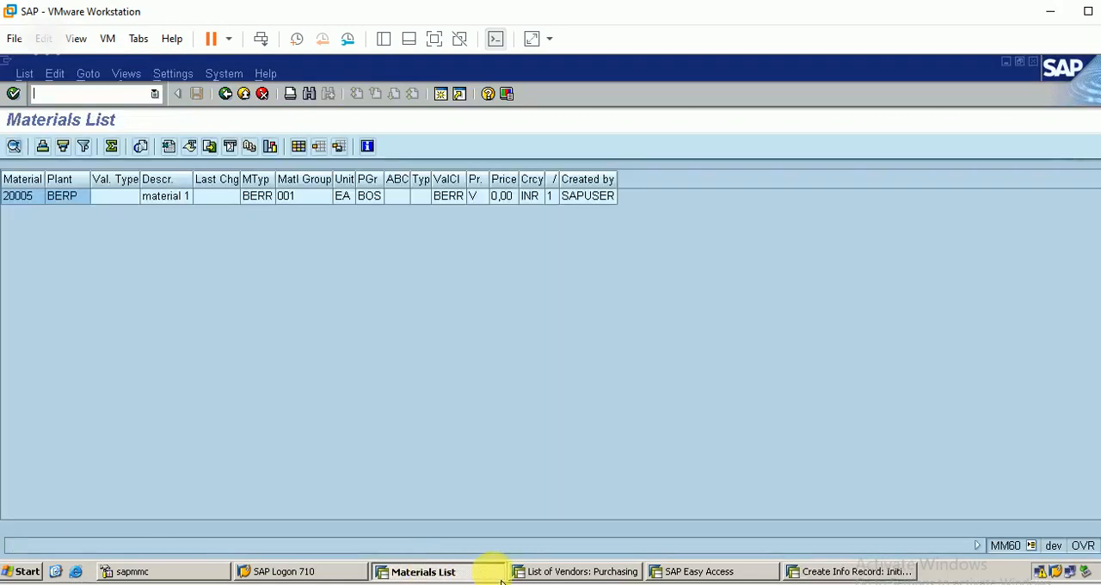
pyautogui.click(563, 571)
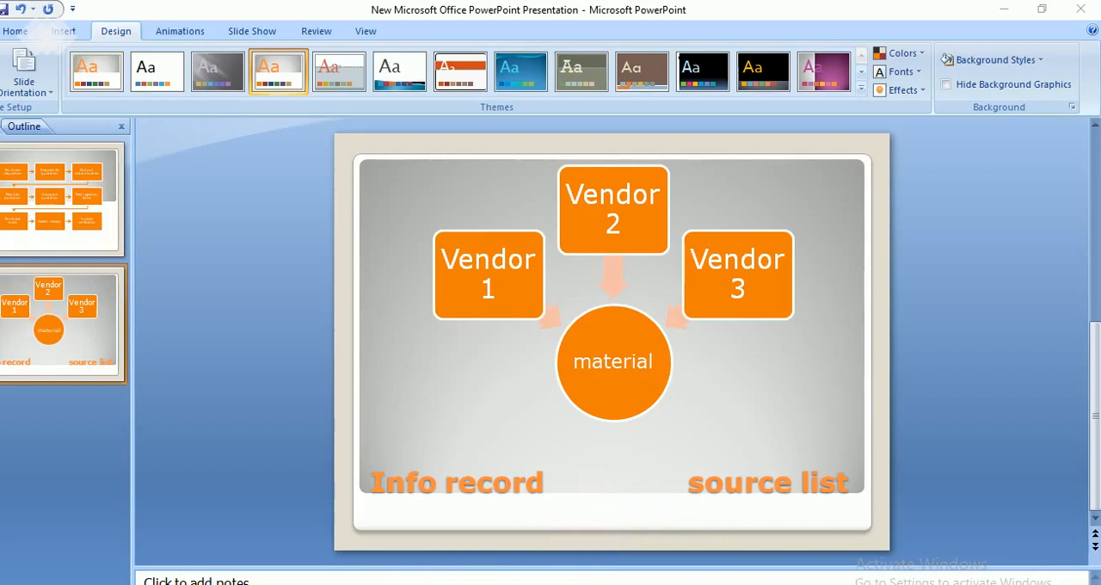
# Switch back to SAP and open source list maintenance with transaction ME01 for material 20005 in plant BERP
pyautogui.click(351, 524)
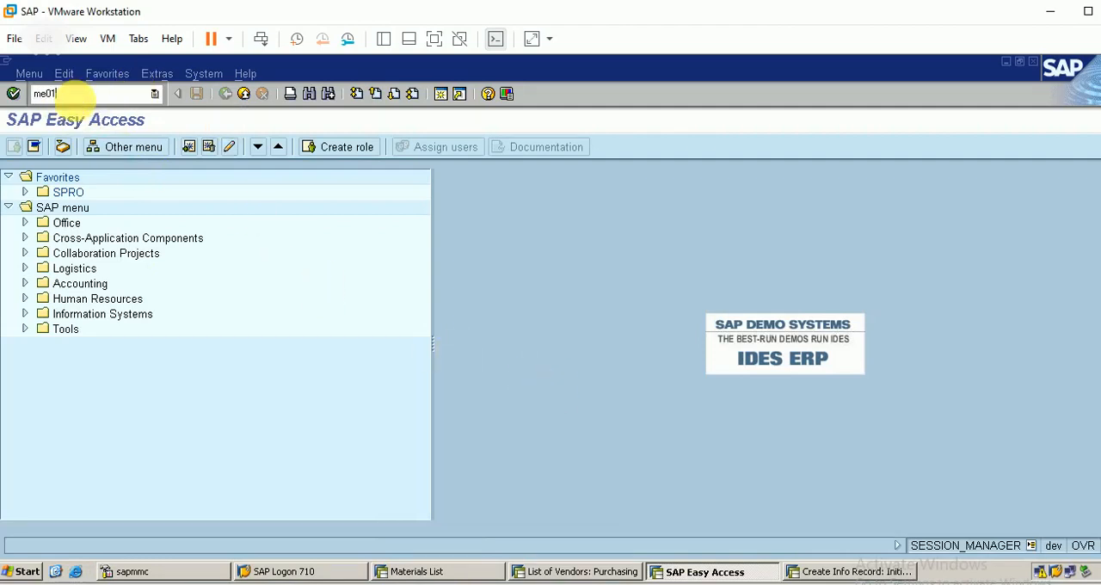
pyautogui.press('Return')
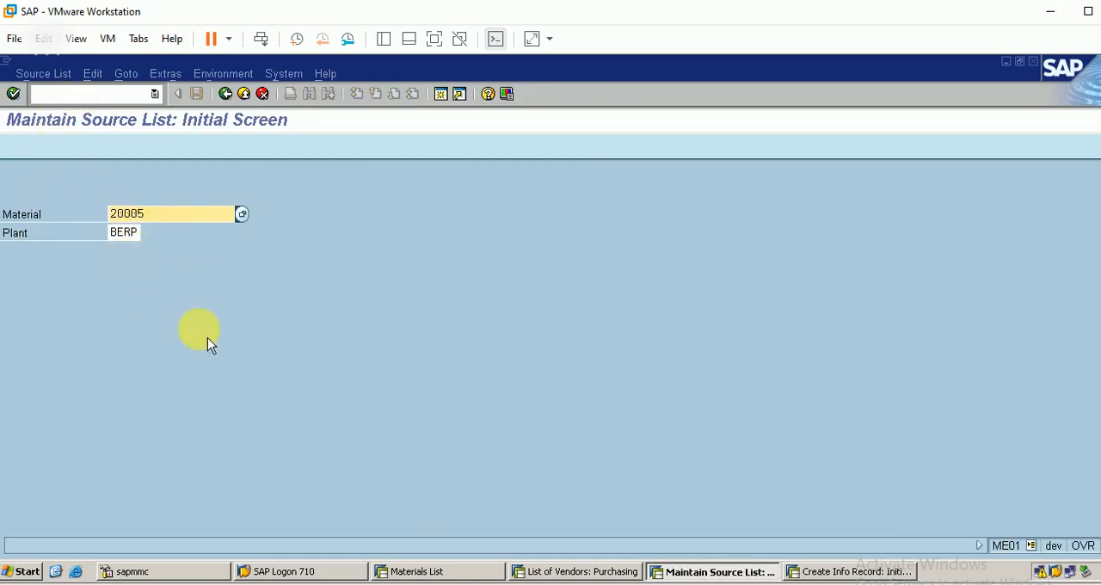
pyautogui.press('Return')
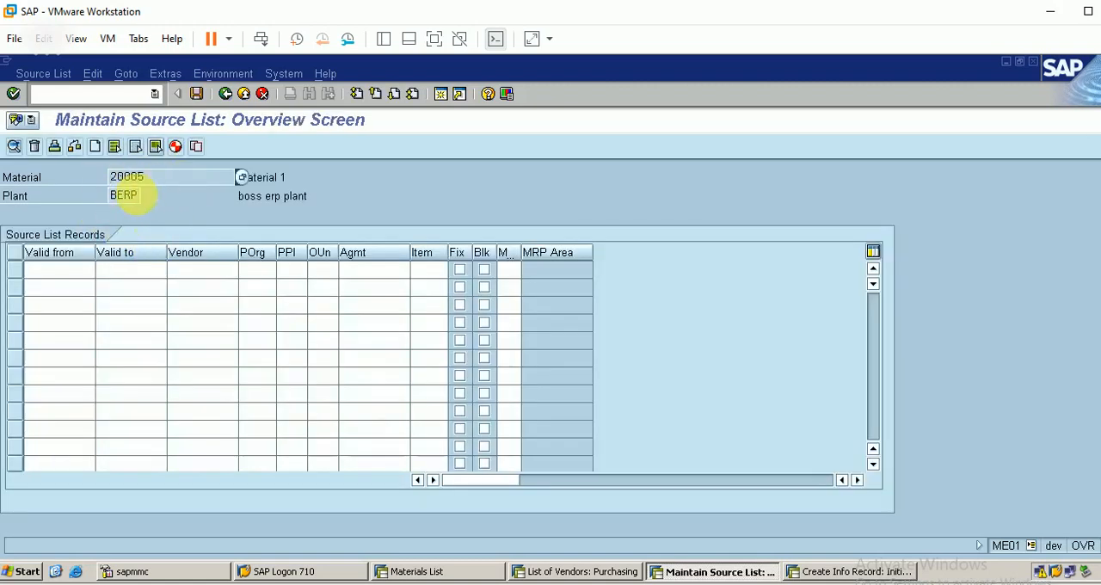
# Set the first source list record's validity from 18.4.2021 to 18.7.2021
pyautogui.click(56, 269)
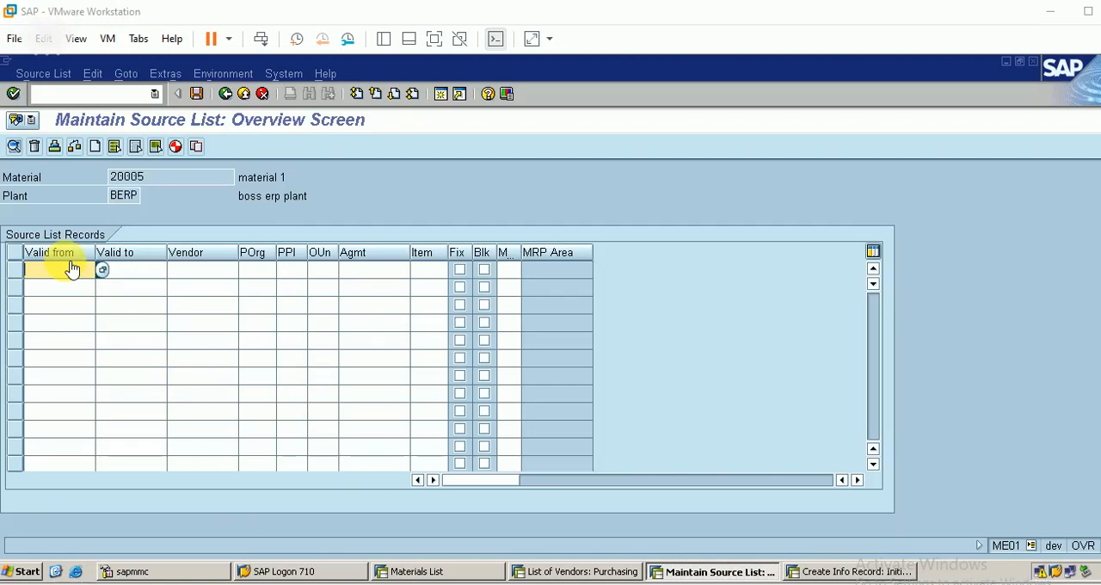
pyautogui.write('18.4.2021')
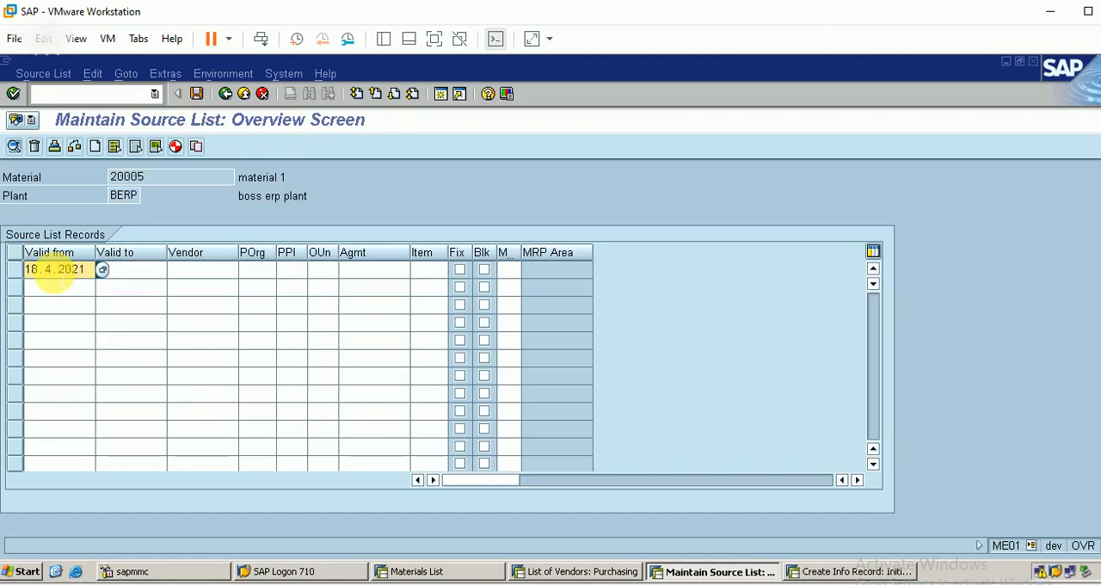
pyautogui.click(128, 270)
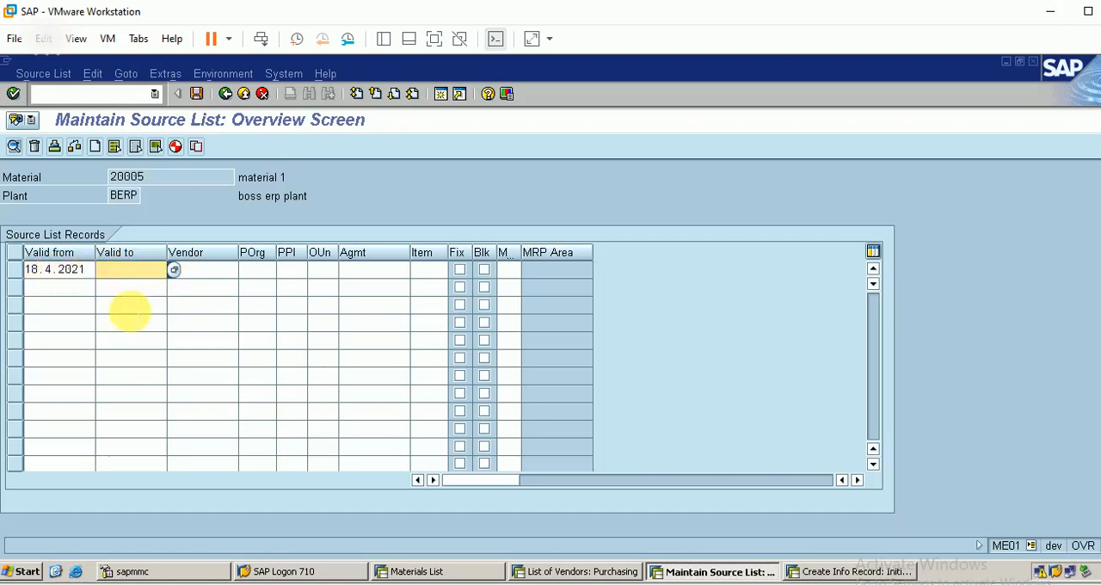
pyautogui.write('18.7.2021')
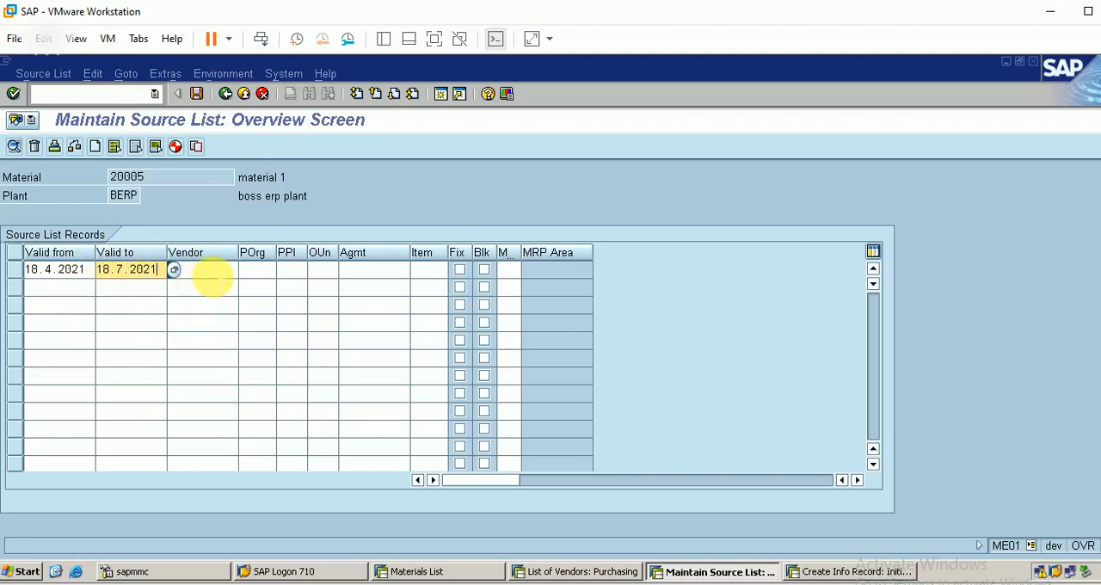
# Complete the source list for vendors 61, 66 and 67 with purchasing organization BERP and the same validity dates, and save it
pyautogui.click(211, 271)
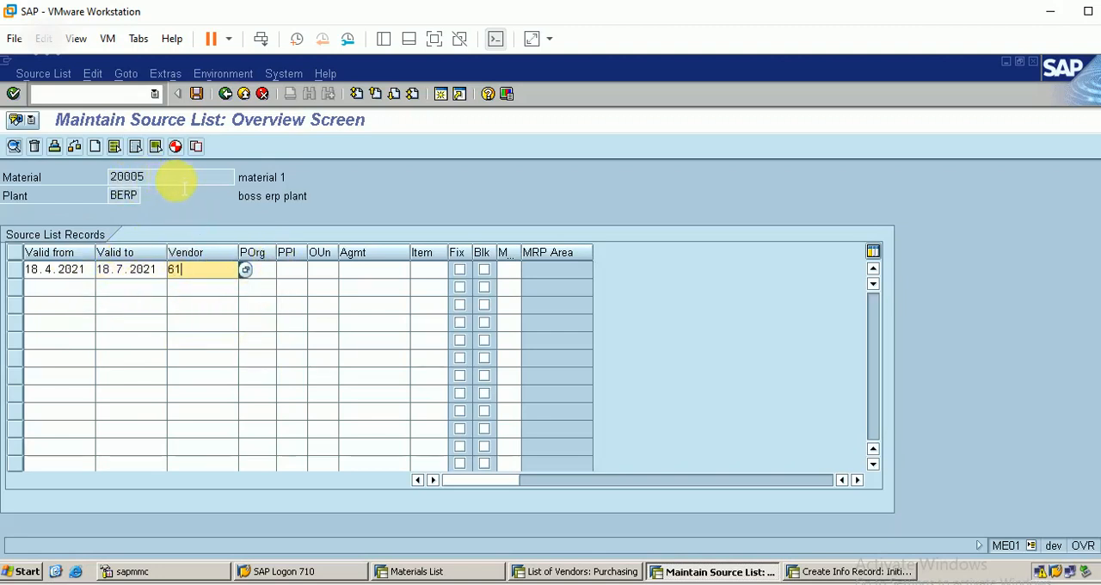
pyautogui.click(265, 270)
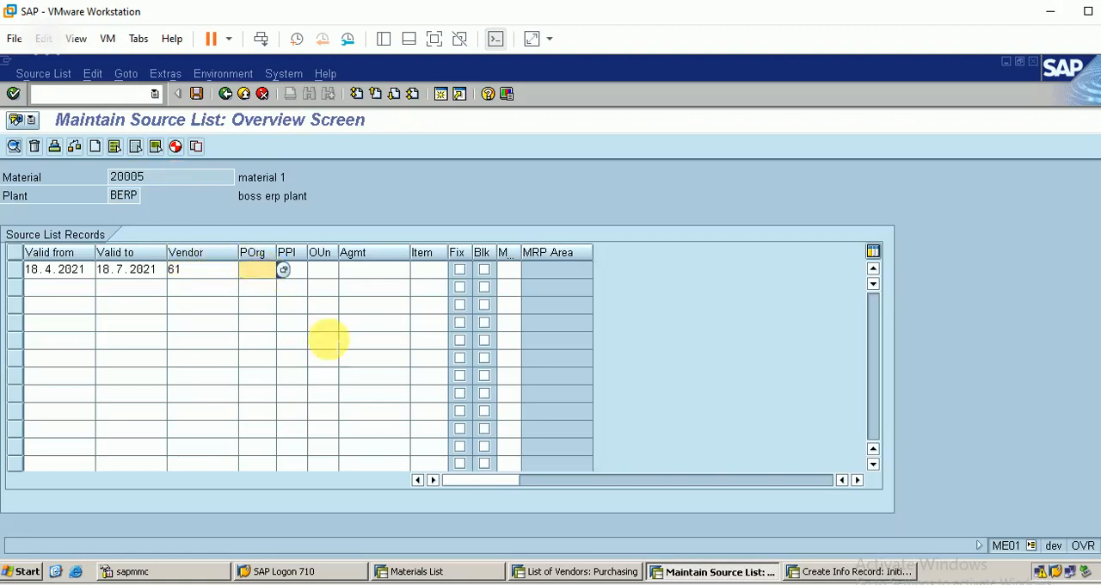
pyautogui.write('berp')
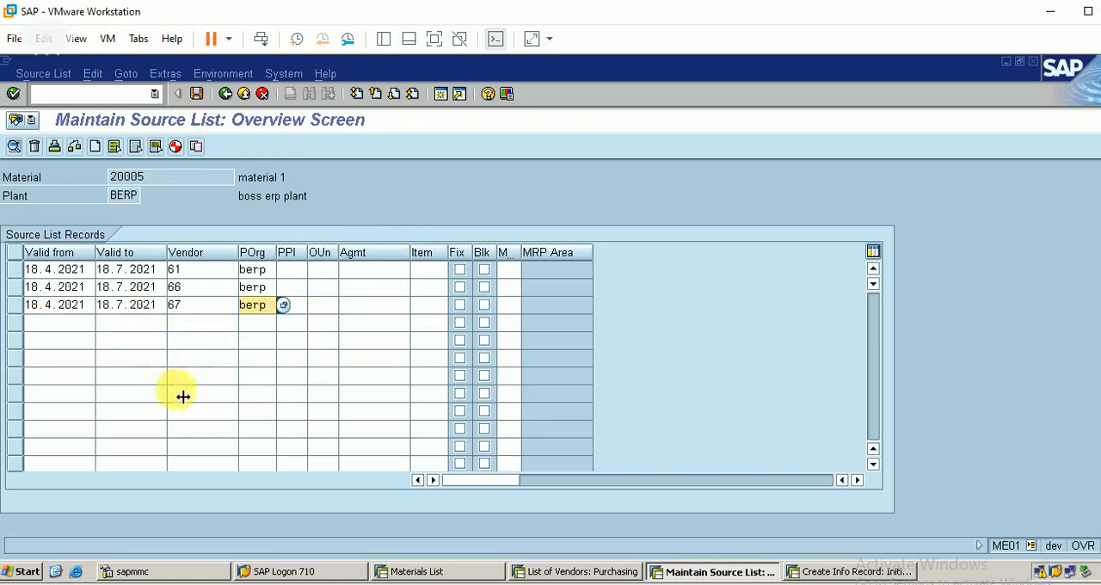
pyautogui.click(207, 99)
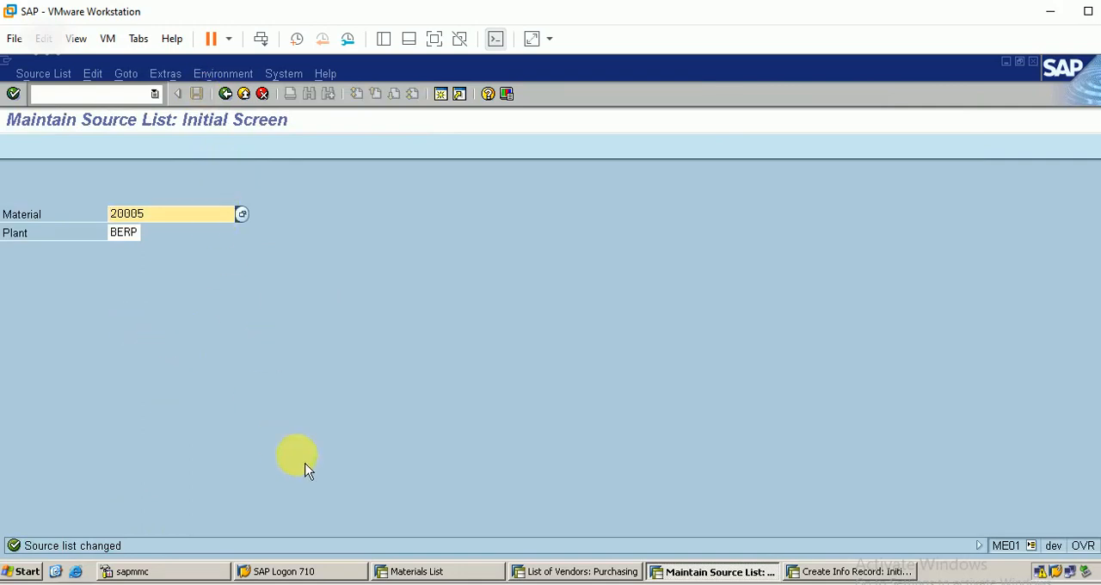
# Start a new standard purchase order with transaction ME21N and collapse its header and item overview sections
pyautogui.click(140, 97)
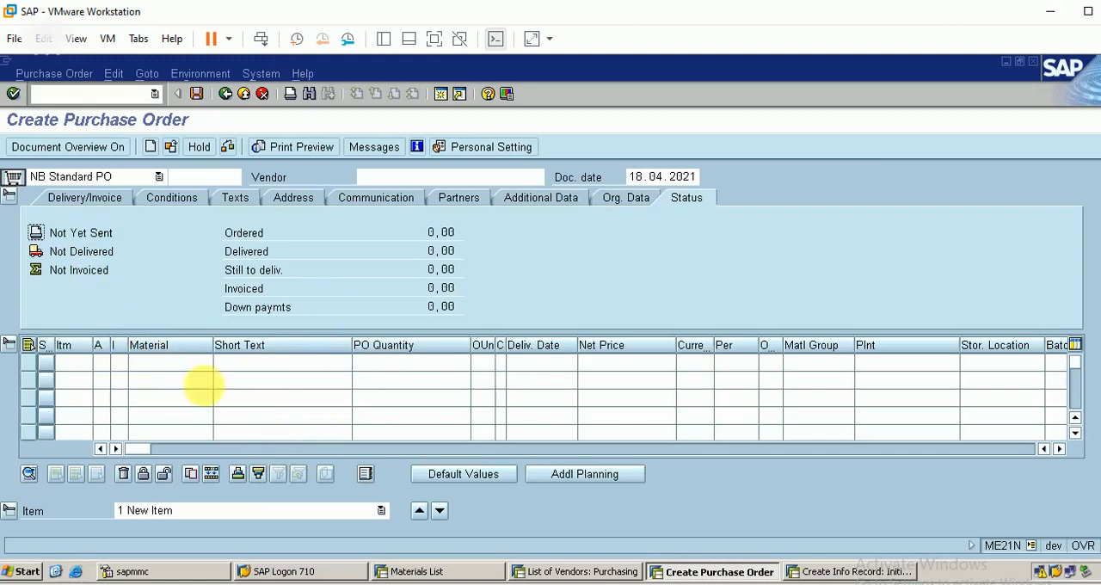
pyautogui.click(8, 195)
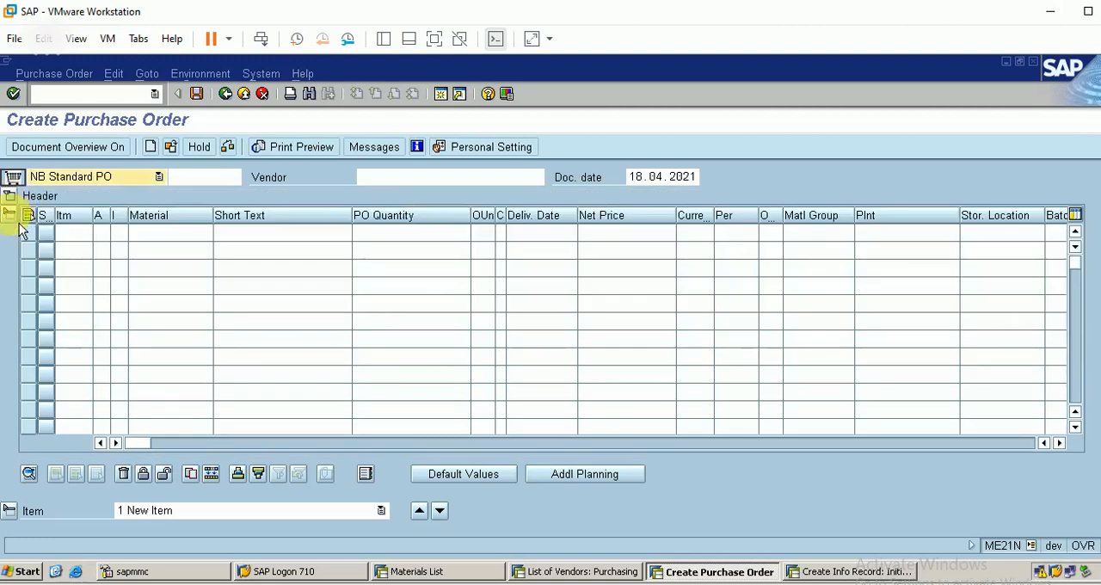
pyautogui.click(10, 214)
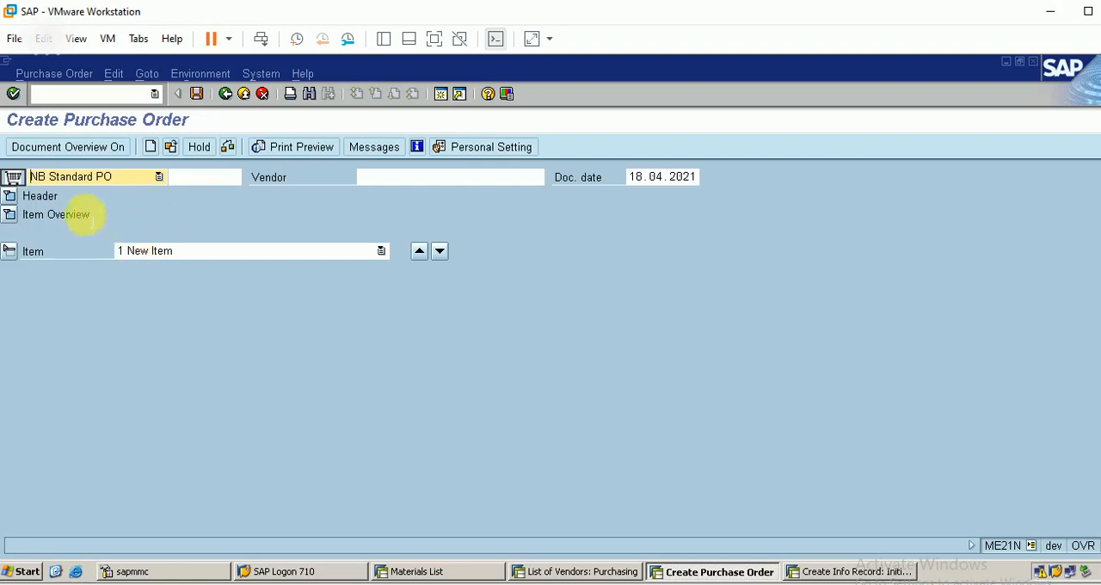
# Fill in the header's organizational data with purchasing organization BERP, company code BERP and purchasing group BOS
pyautogui.click(10, 196)
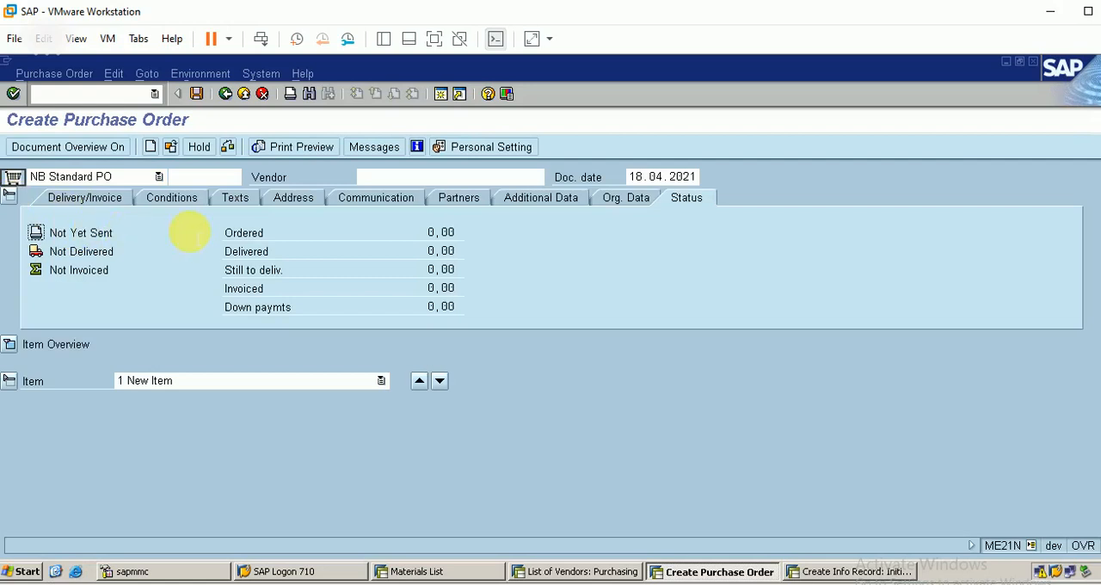
pyautogui.click(610, 207)
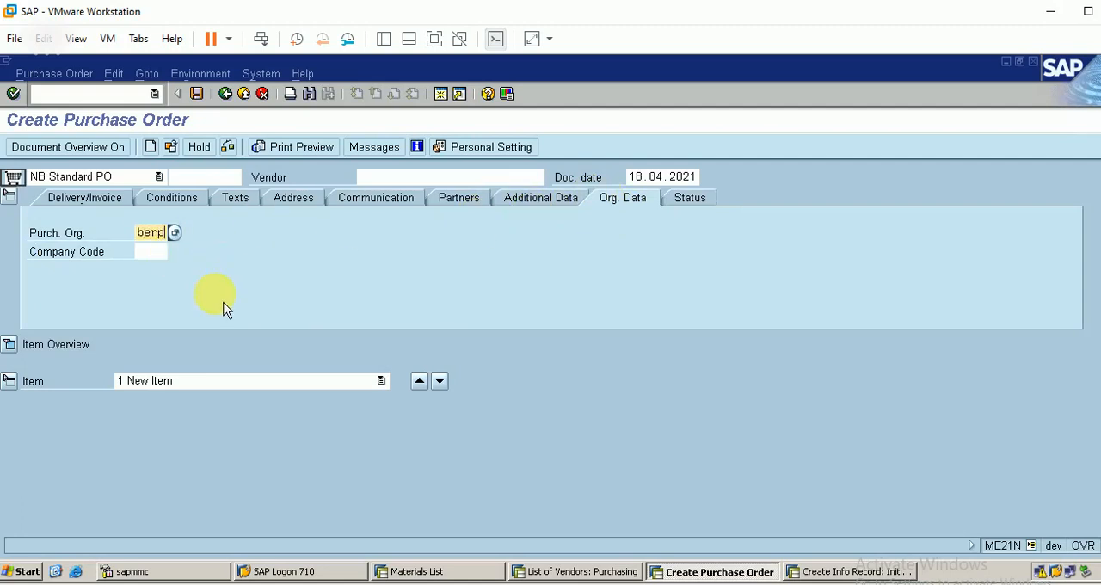
pyautogui.press('Tab')
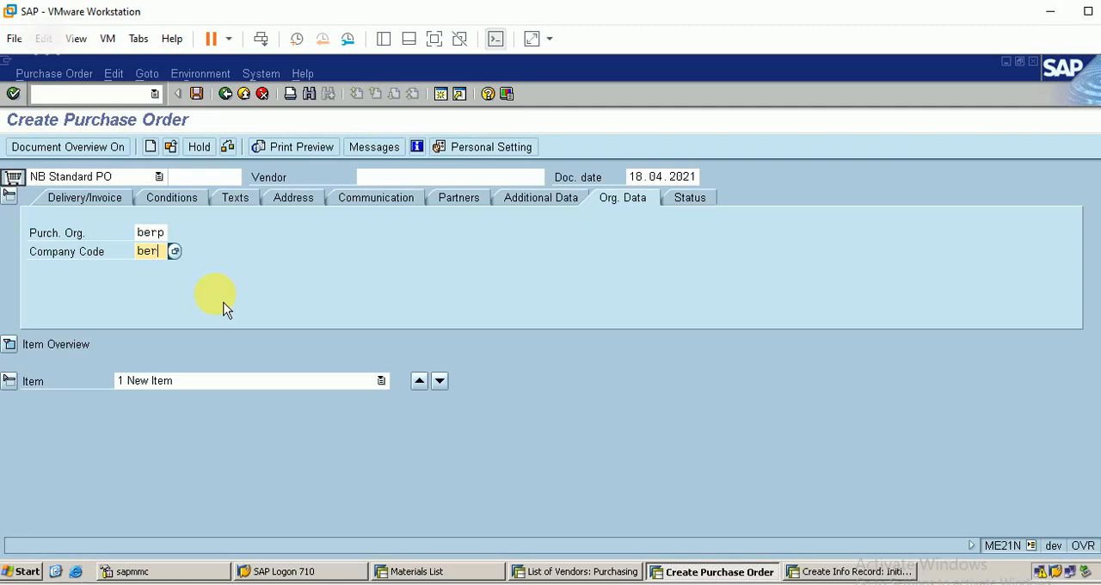
pyautogui.press('Return')
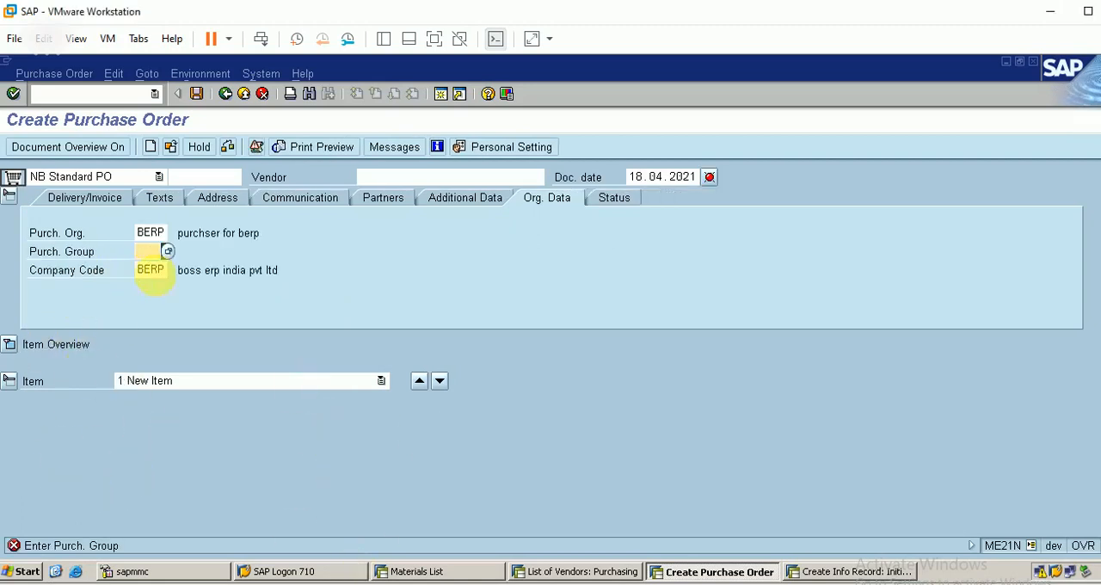
pyautogui.write('bos')
# Expand the item overview and add material 20005, checked against the materials list, with a PO quantity of 1000
pyautogui.click(16, 348)
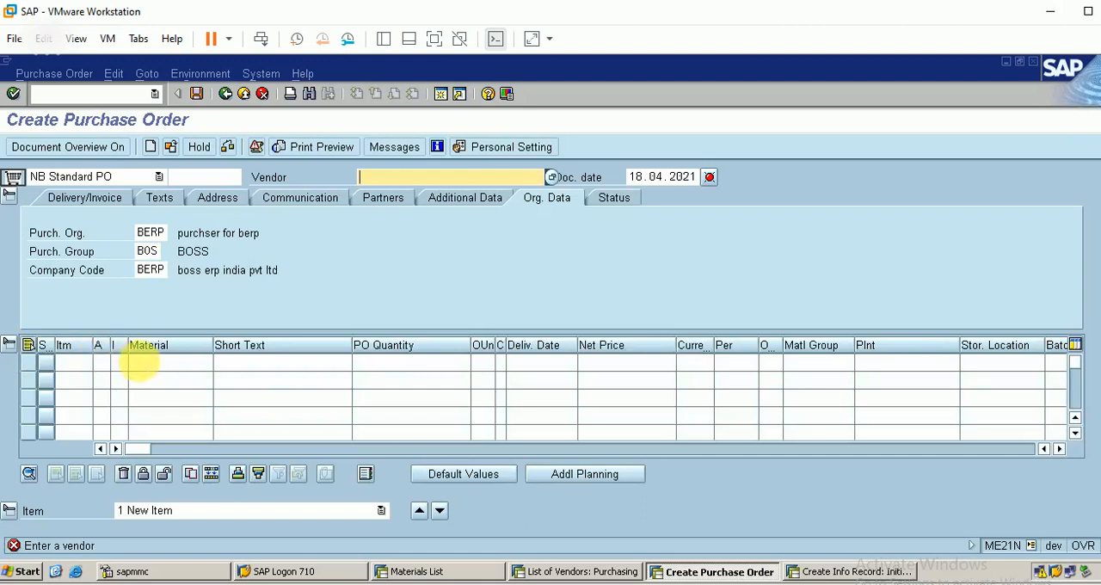
pyautogui.click(142, 362)
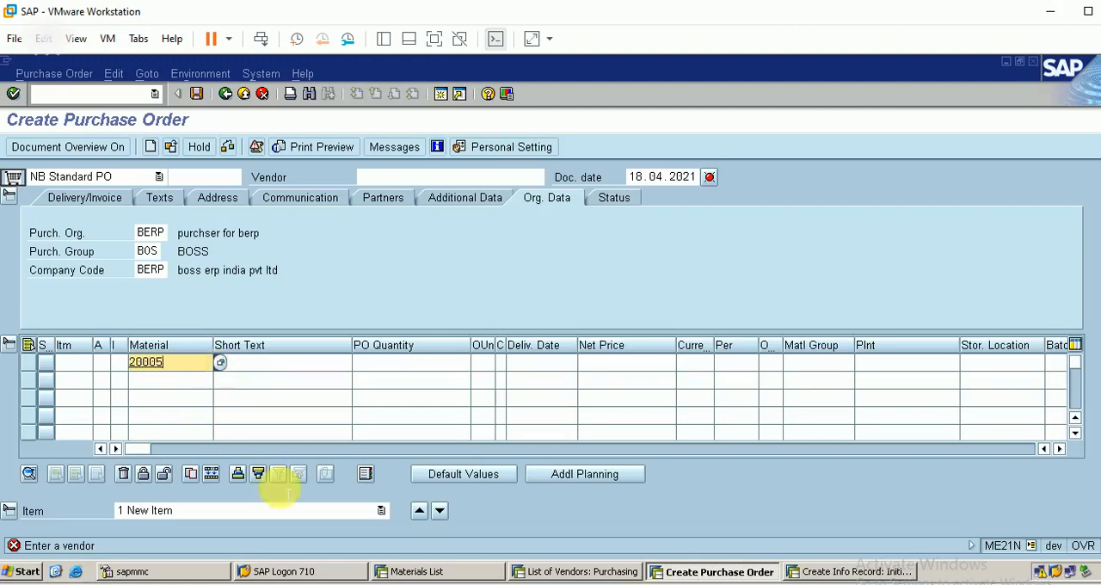
pyautogui.click(427, 578)
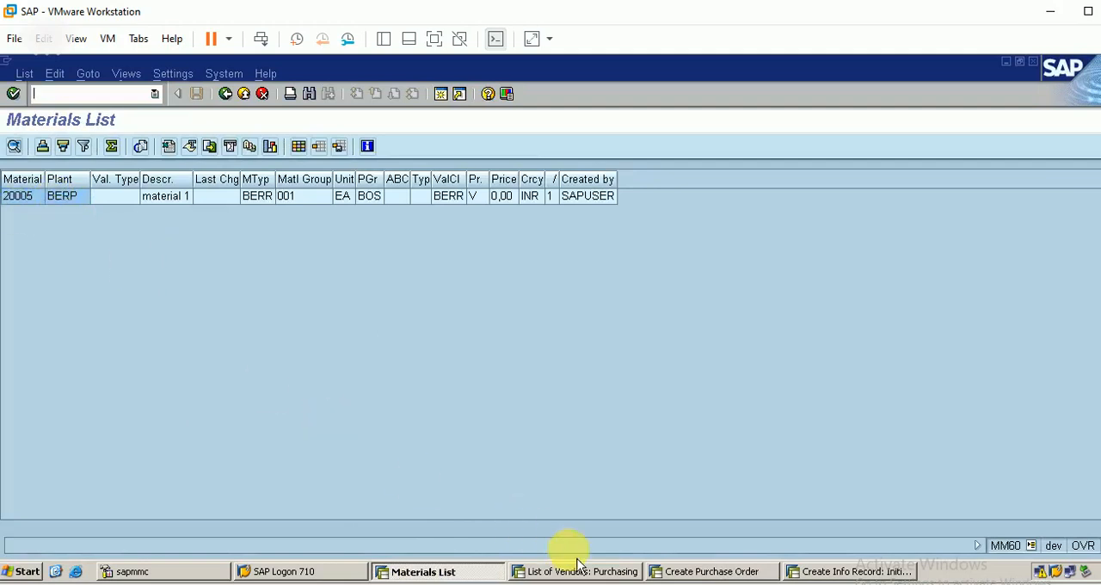
pyautogui.click(708, 571)
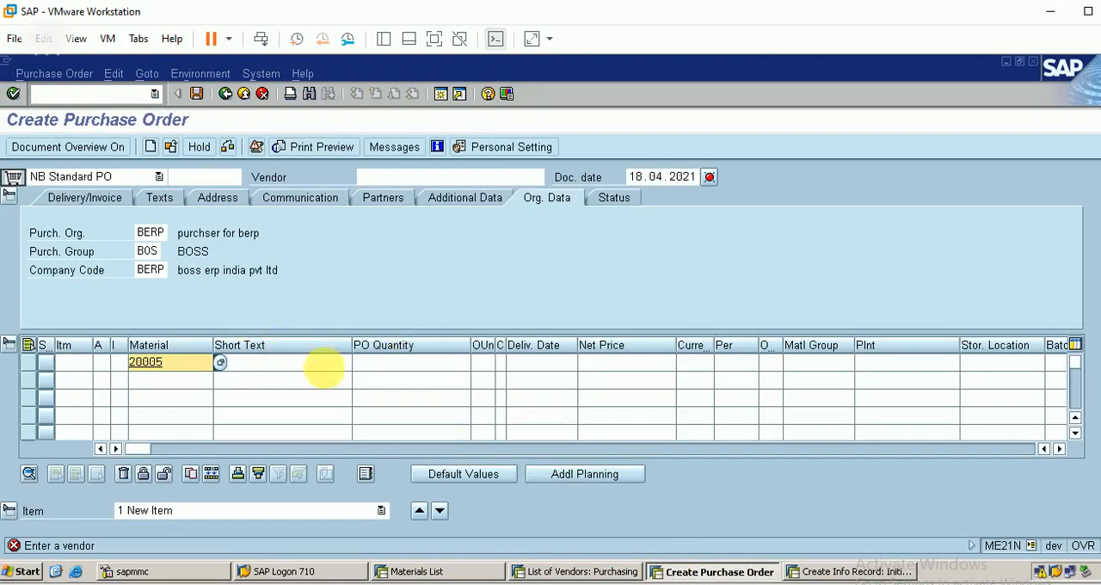
pyautogui.click(408, 363)
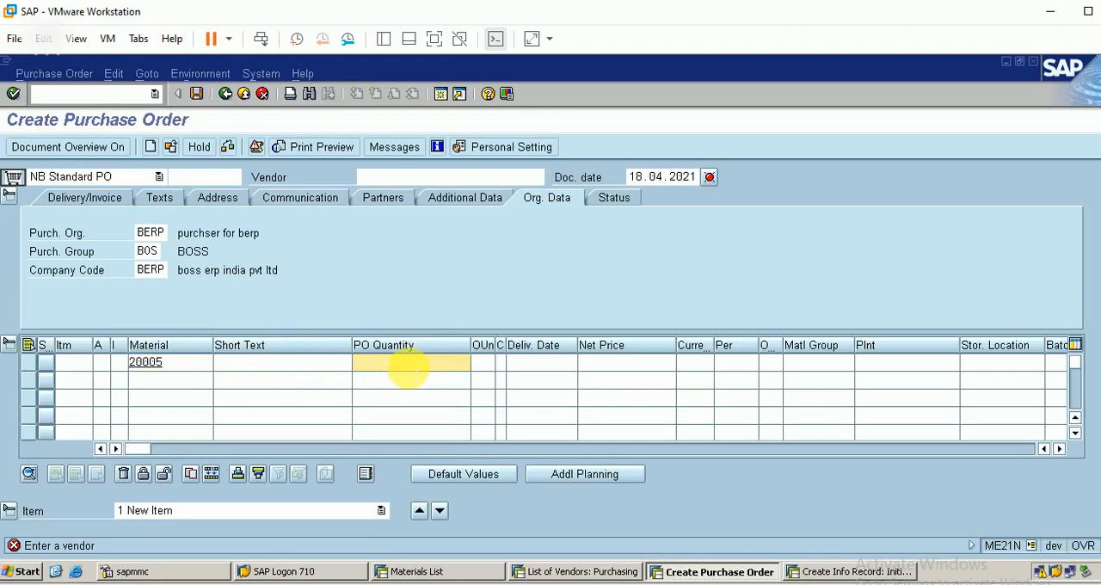
pyautogui.write('1000')
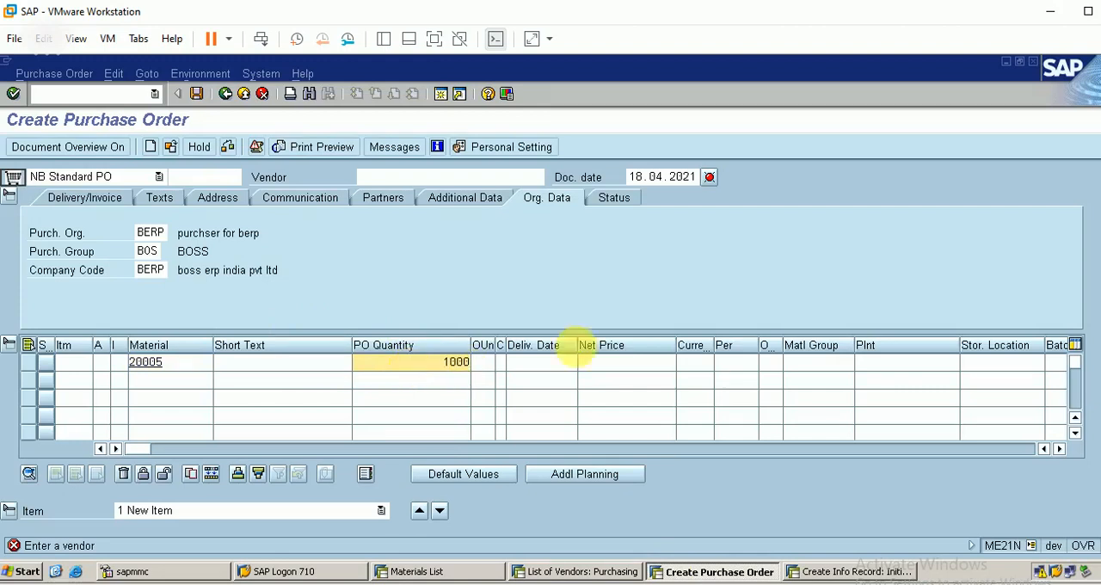
# Give the item delivery date 23.4.2021, currency INR, plant BERP and storage location BERP
pyautogui.click(537, 363)
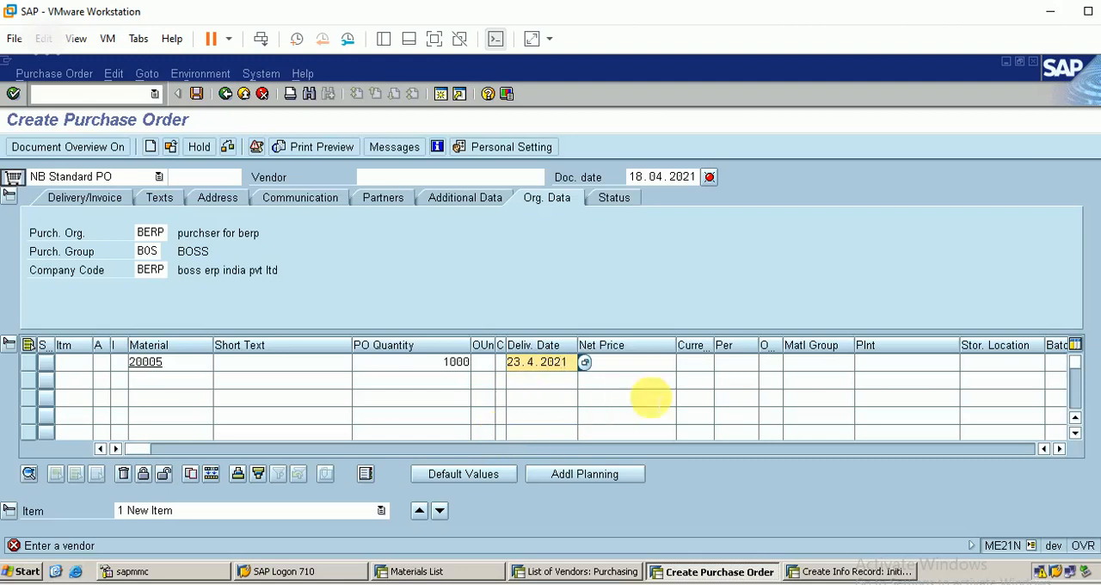
pyautogui.click(695, 363)
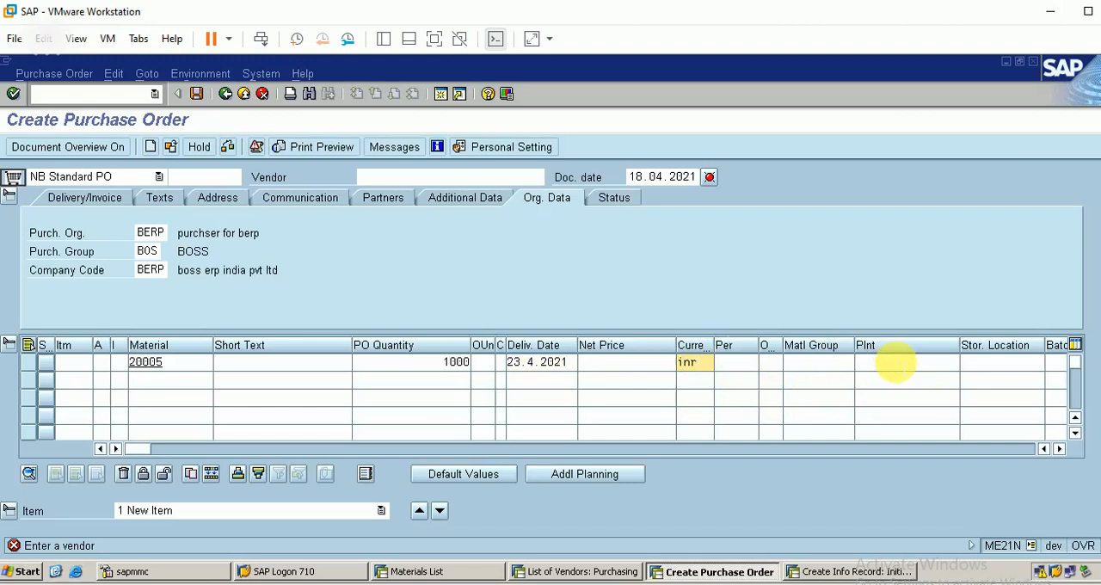
pyautogui.click(892, 362)
pyautogui.write('berp')
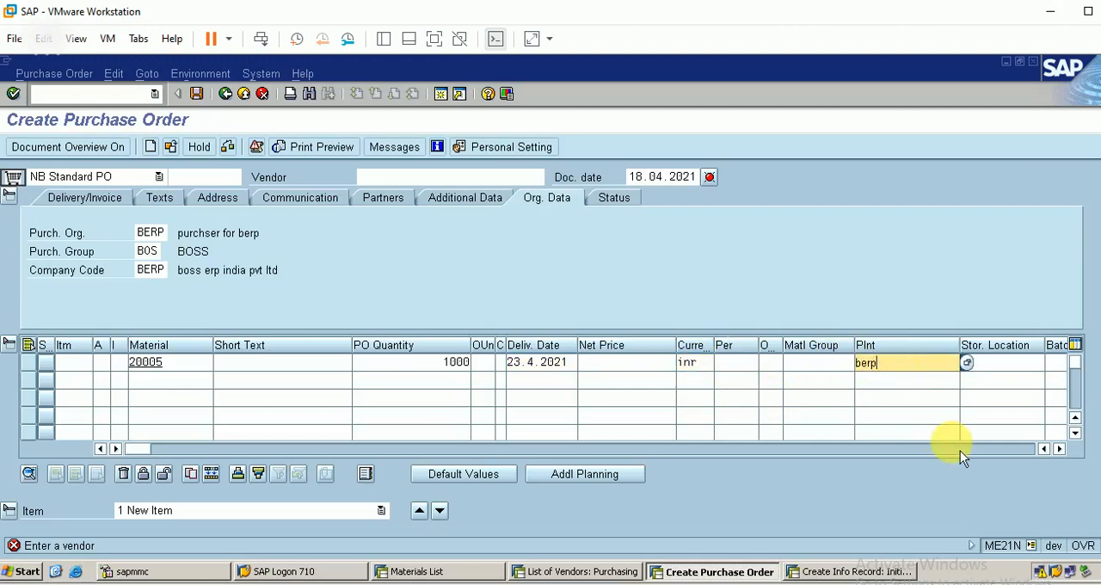
pyautogui.press('Tab')
pyautogui.write('b')
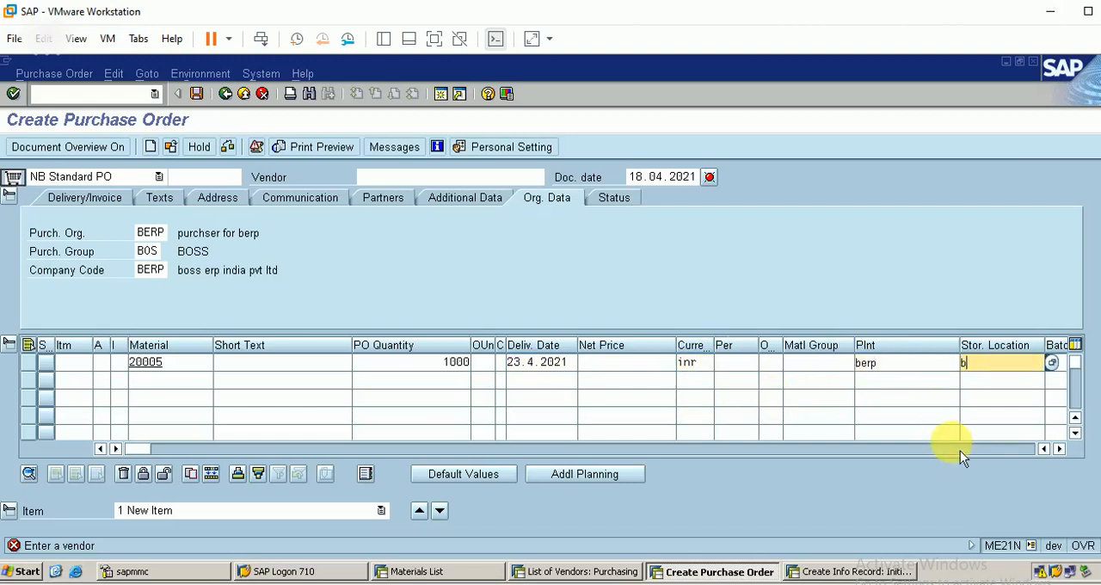
pyautogui.write('erp')
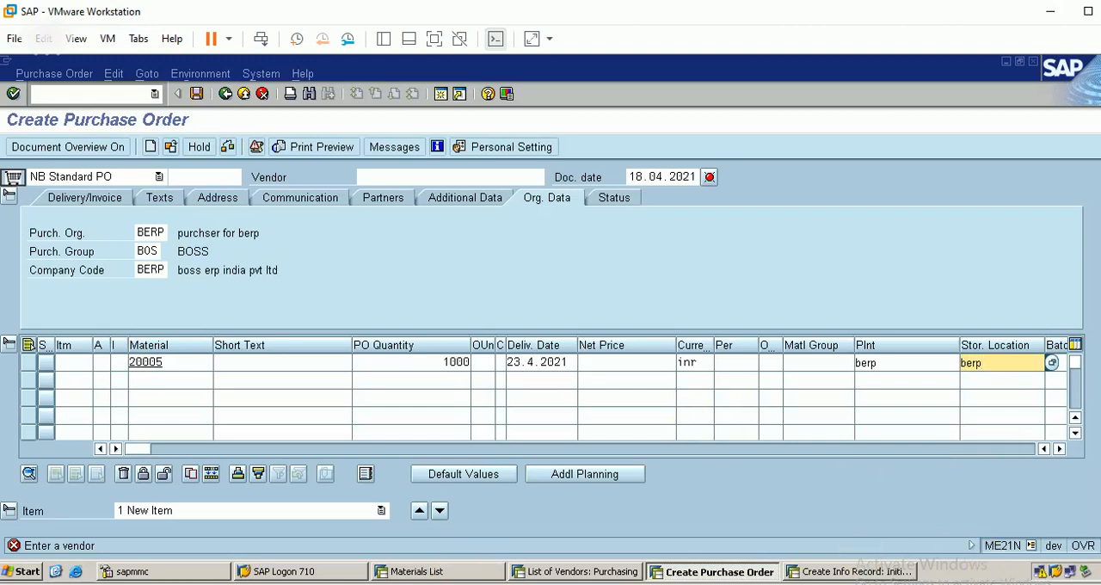
# Enter vendor 61 in the purchase order, check it against the vendor list and confirm the order data
pyautogui.click(401, 176)
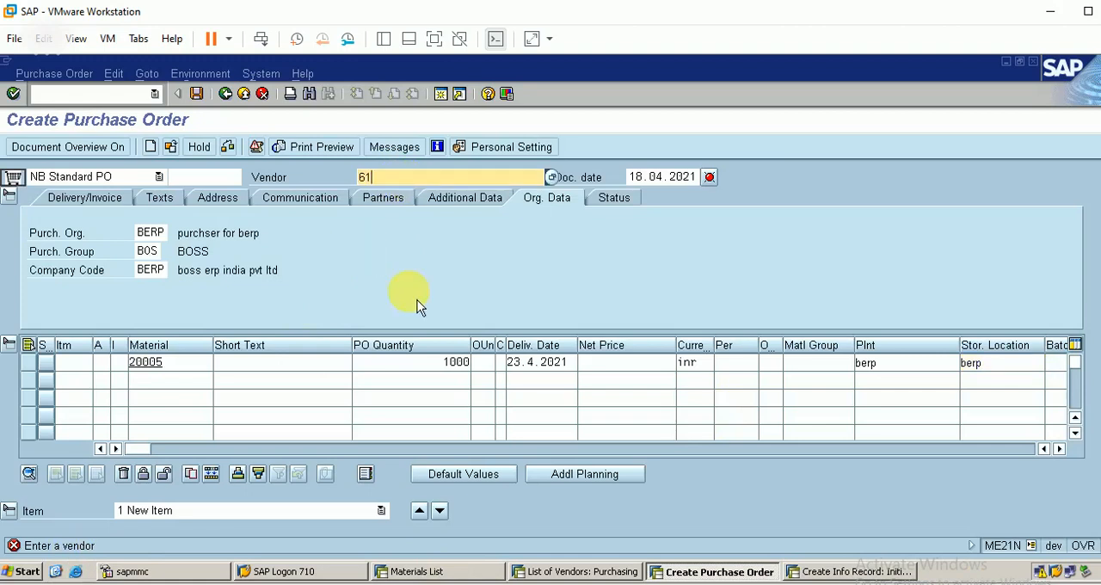
pyautogui.click(569, 571)
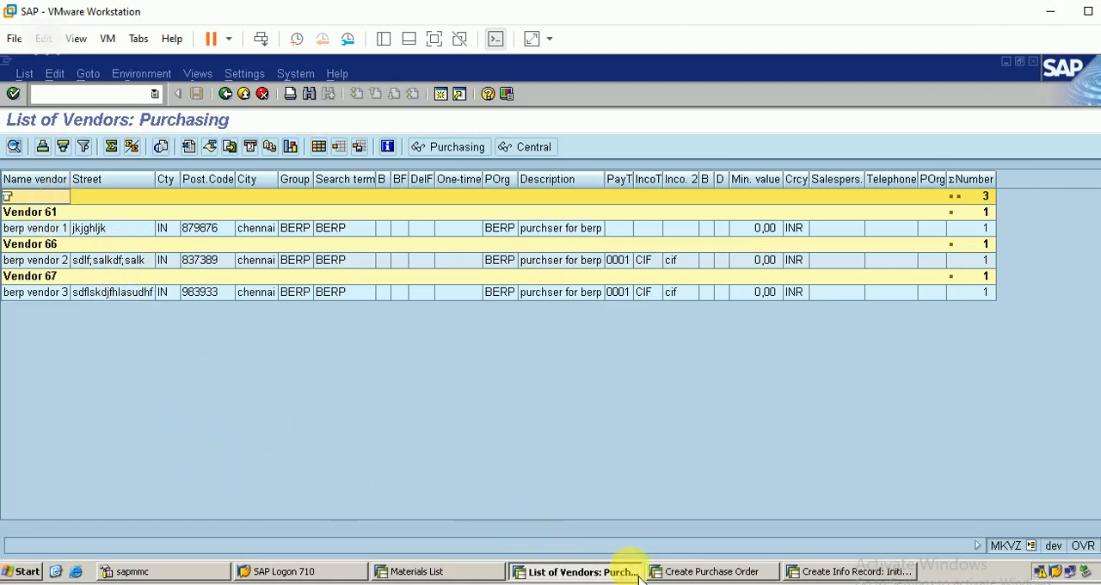
pyautogui.click(701, 572)
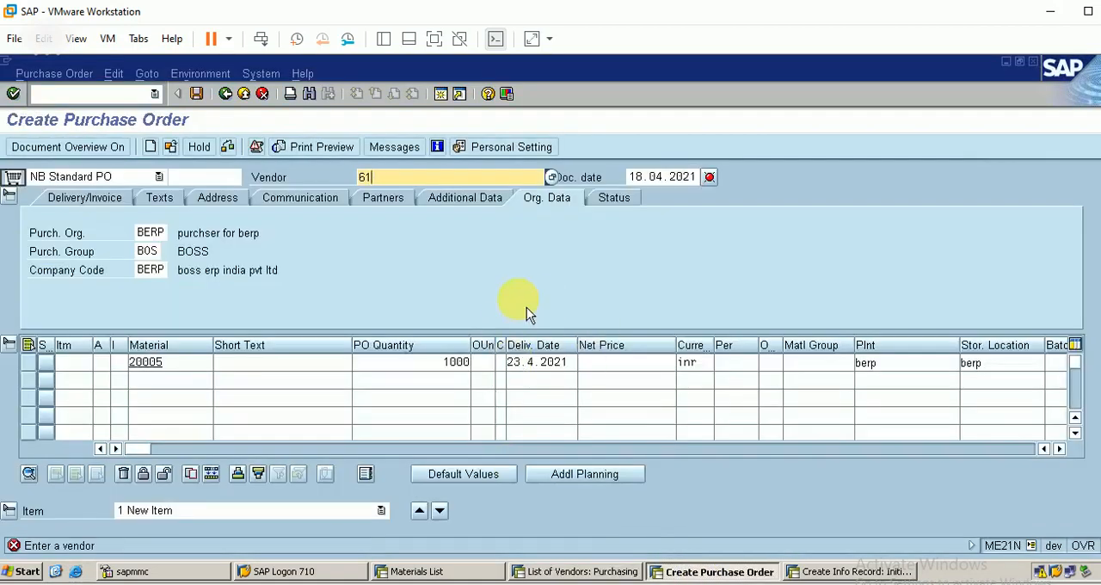
pyautogui.press('Return')
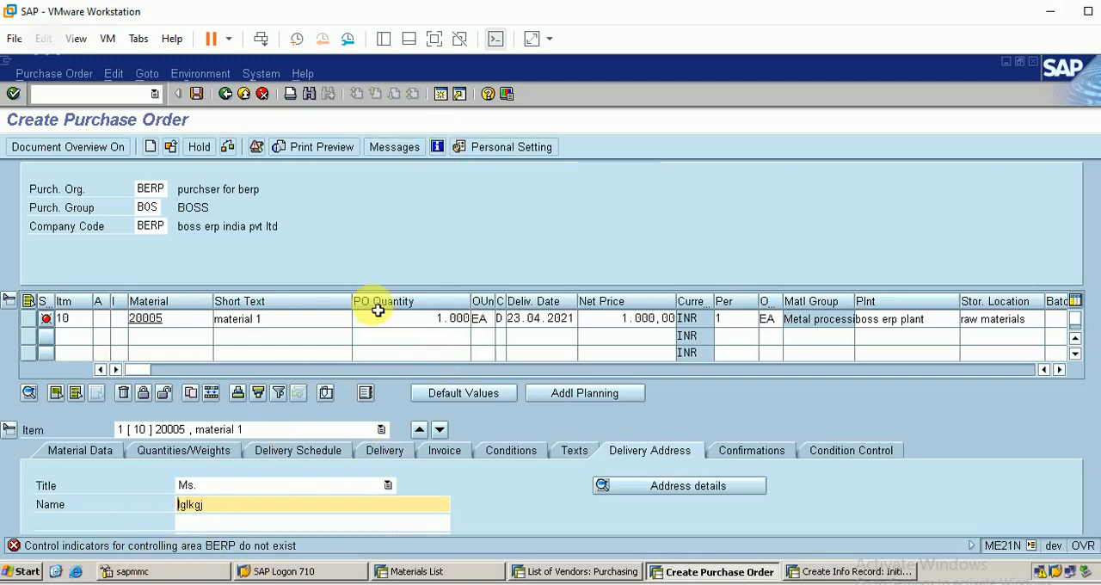
# In the info record session, open controlling area maintenance with transaction OKKP and jump to controlling area BERP in the overview
pyautogui.click(834, 571)
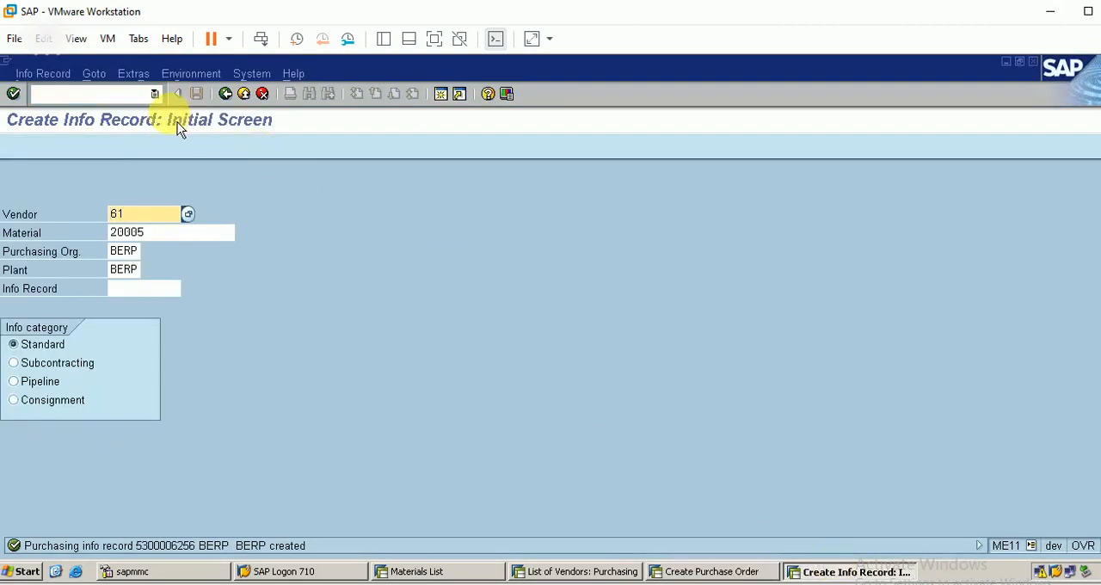
pyautogui.click(131, 95)
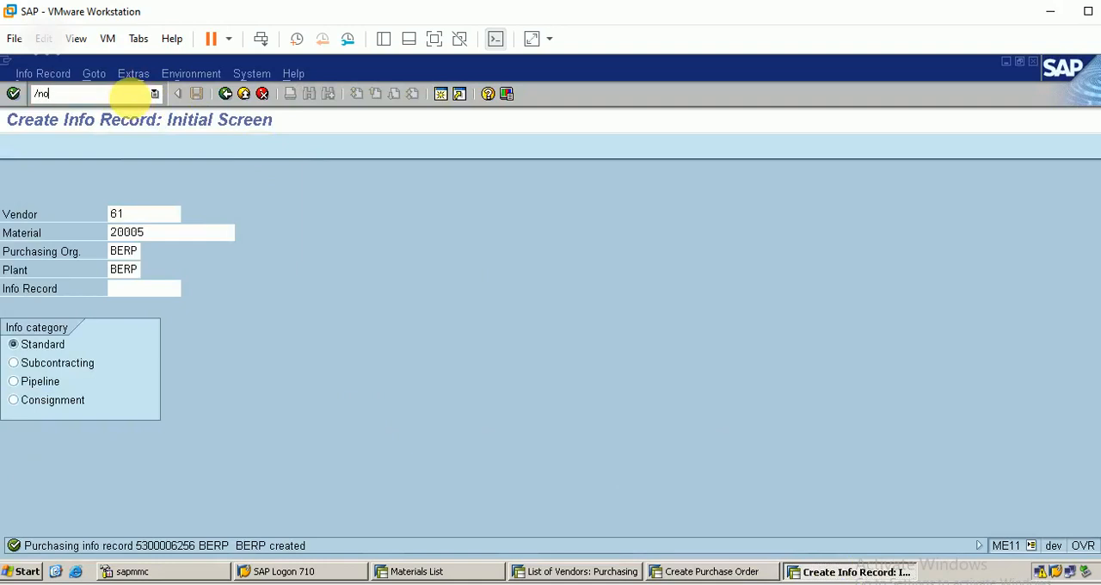
pyautogui.press('Return')
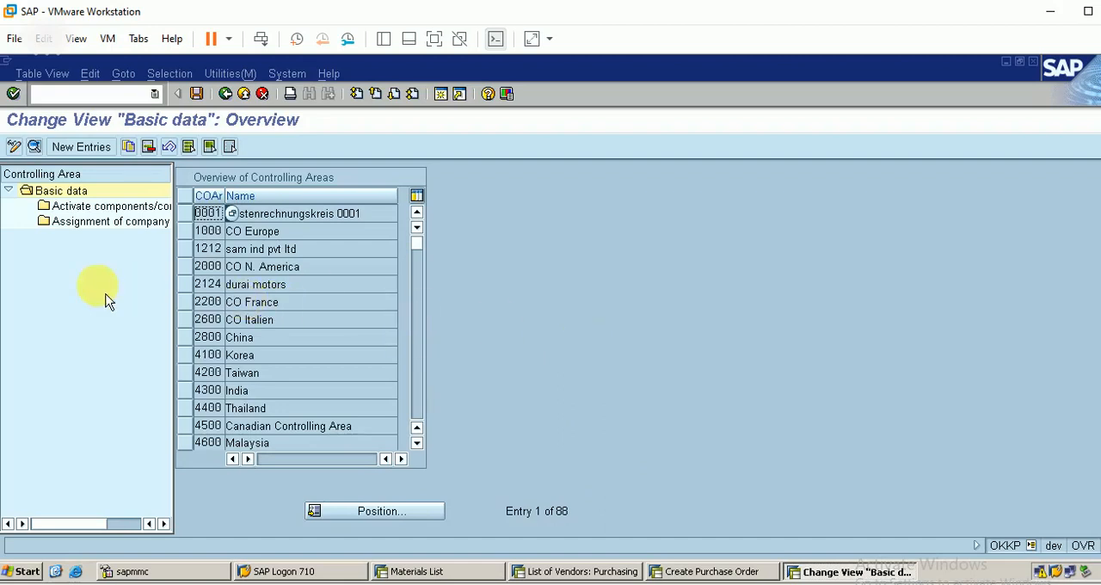
pyautogui.click(373, 516)
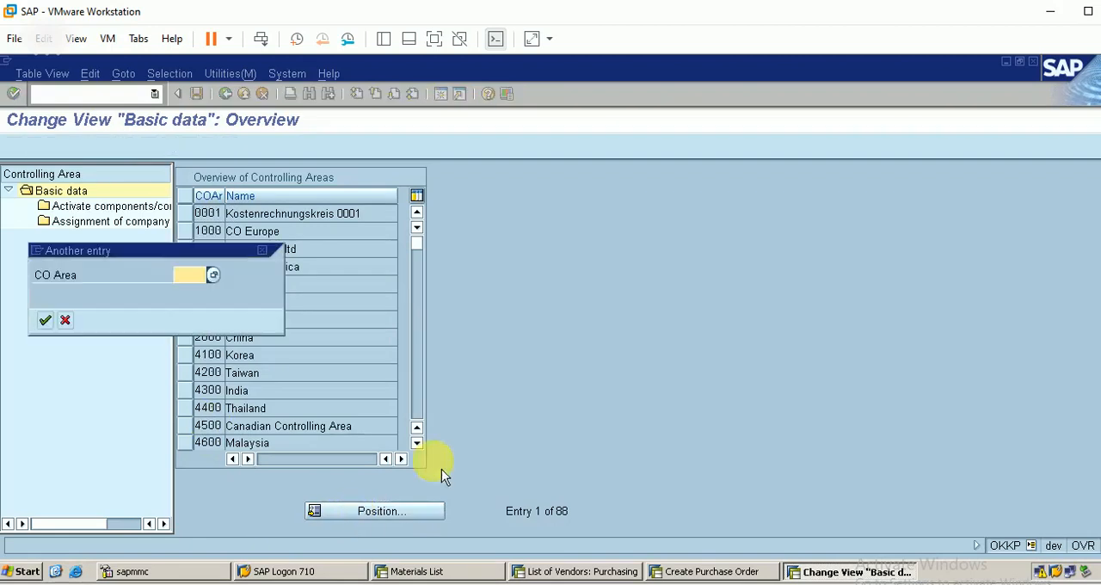
pyautogui.write('berp')
pyautogui.press('Return')
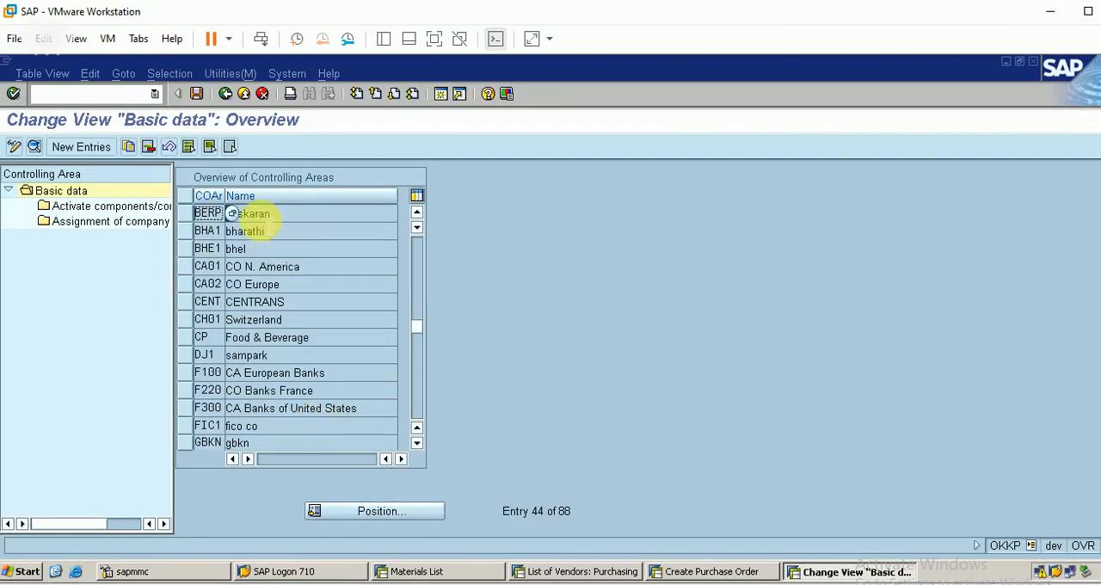
# Add a new components/control indicators entry for controlling area BERP with fiscal year 2021
pyautogui.click(186, 215)
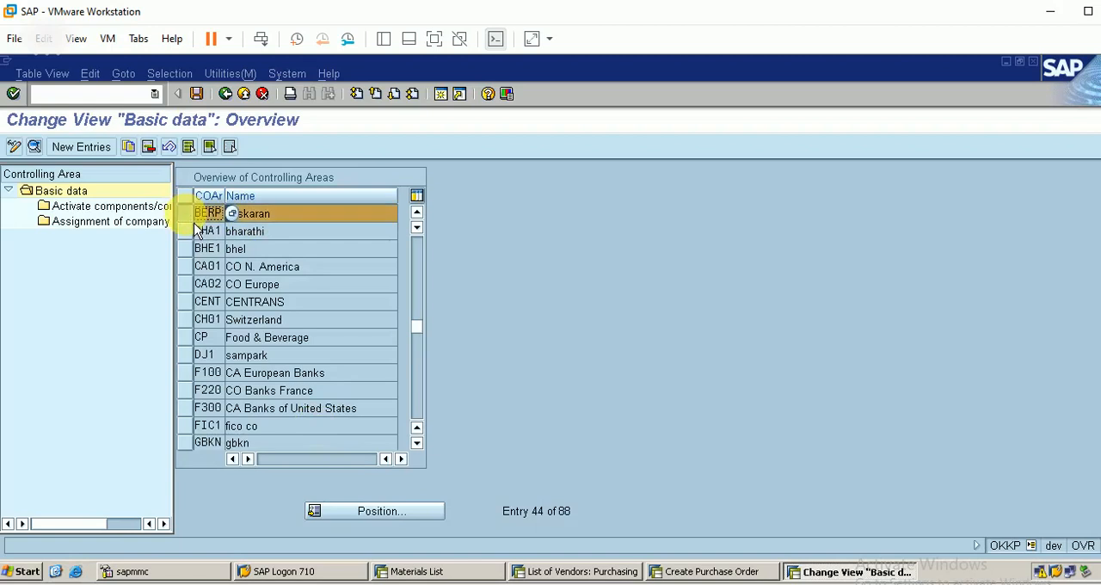
pyautogui.doubleClick(130, 209)
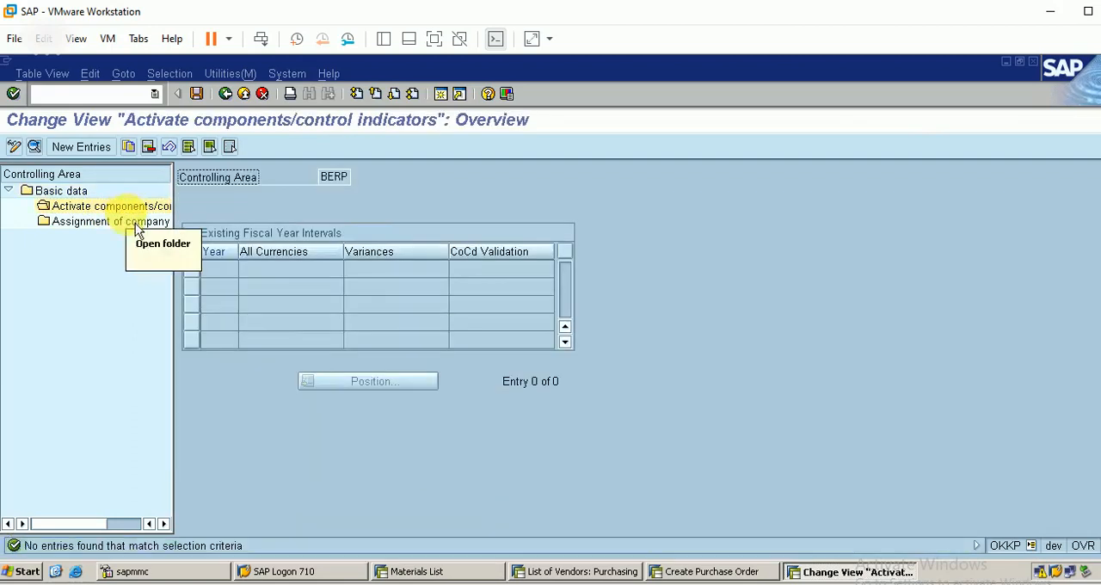
pyautogui.click(96, 151)
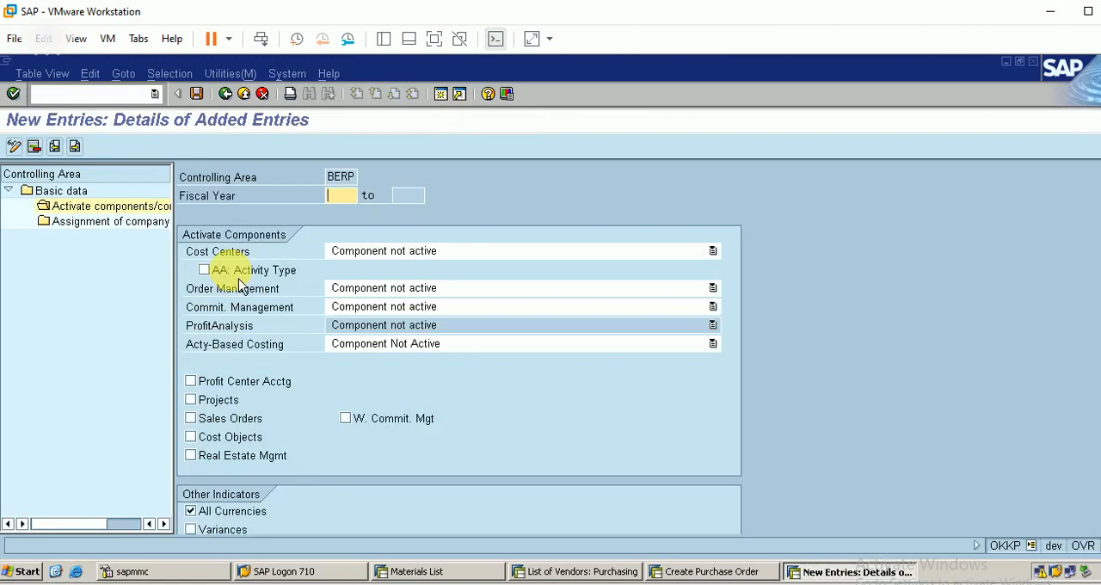
pyautogui.write('2021')
# Set cost centers, order management and commitment management to component active, enable AA: Activity Type, and set activity-based costing to Component Active for Parallel Calculation
pyautogui.click(434, 254)
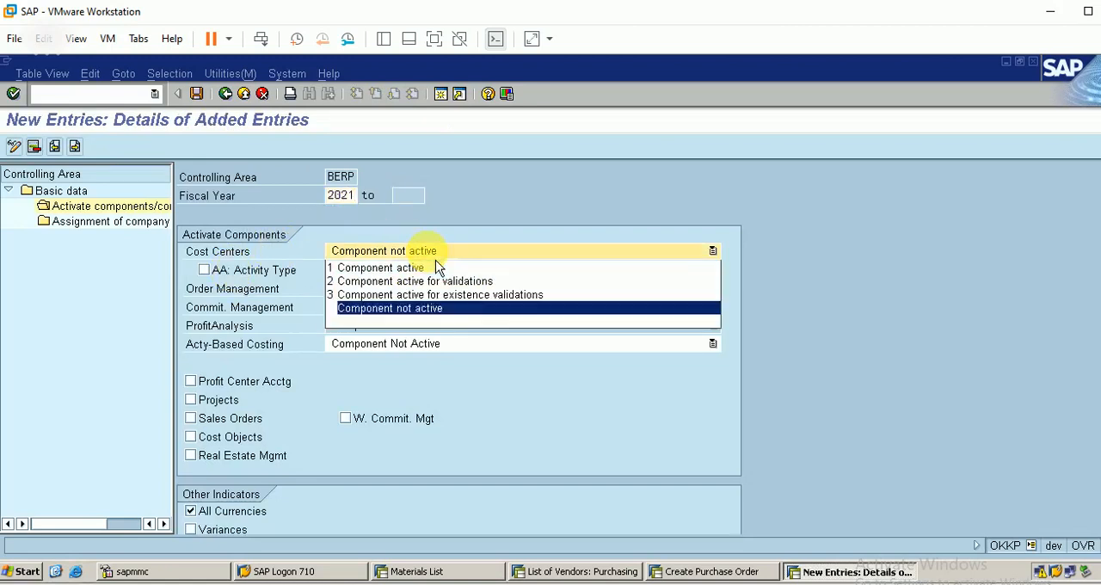
pyautogui.click(421, 268)
pyautogui.click(397, 290)
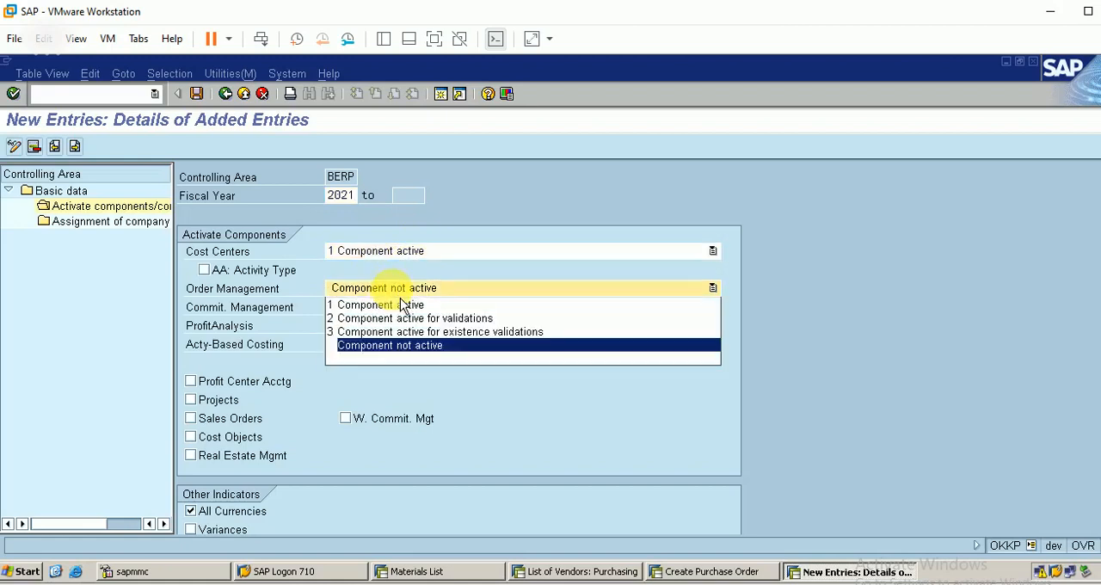
pyautogui.click(403, 305)
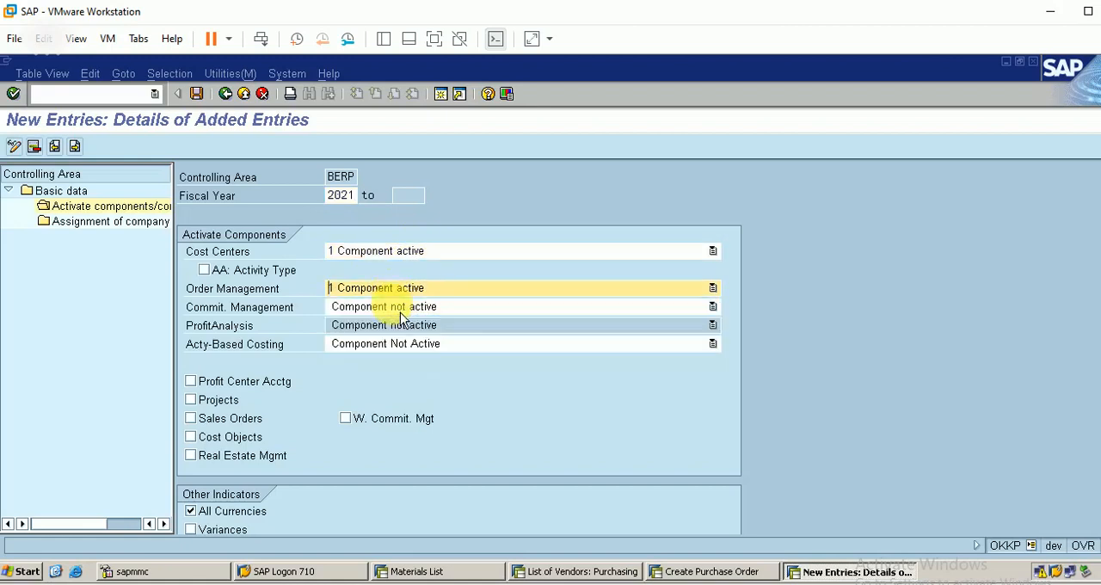
pyautogui.click(203, 270)
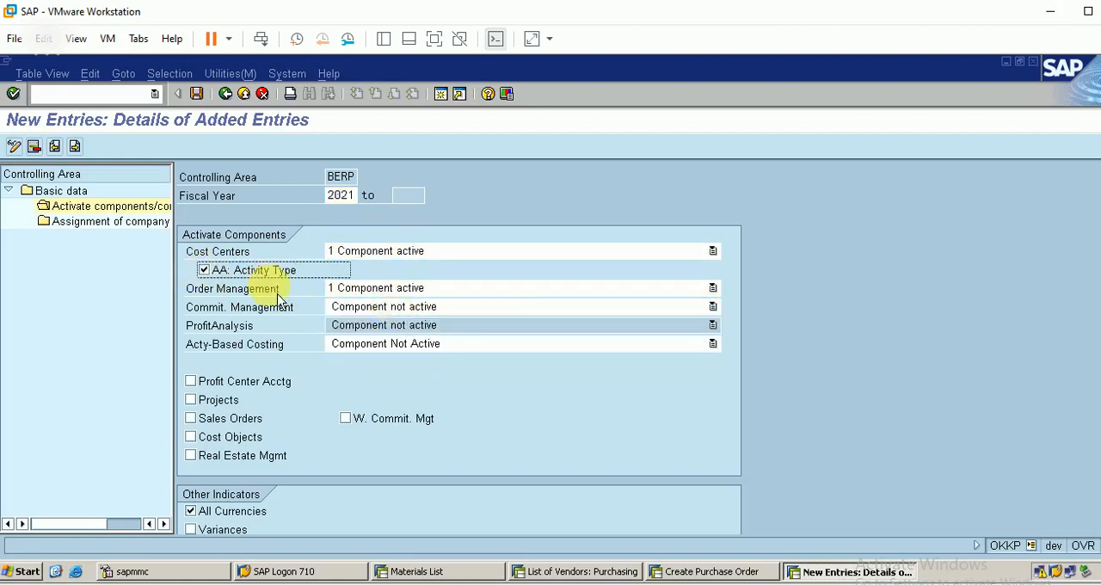
pyautogui.click(341, 309)
pyautogui.click(385, 324)
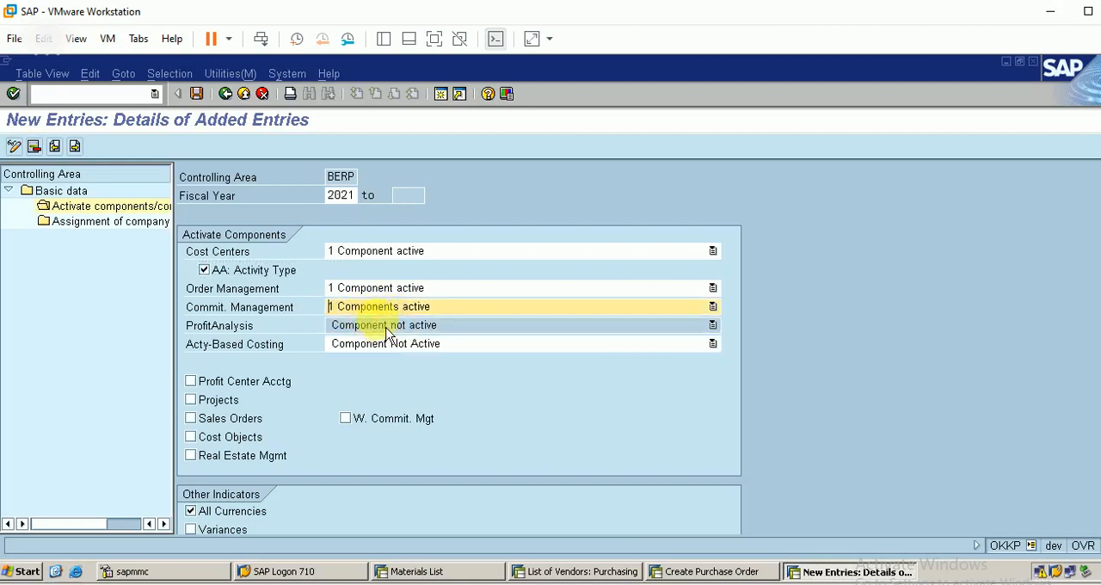
pyautogui.click(391, 346)
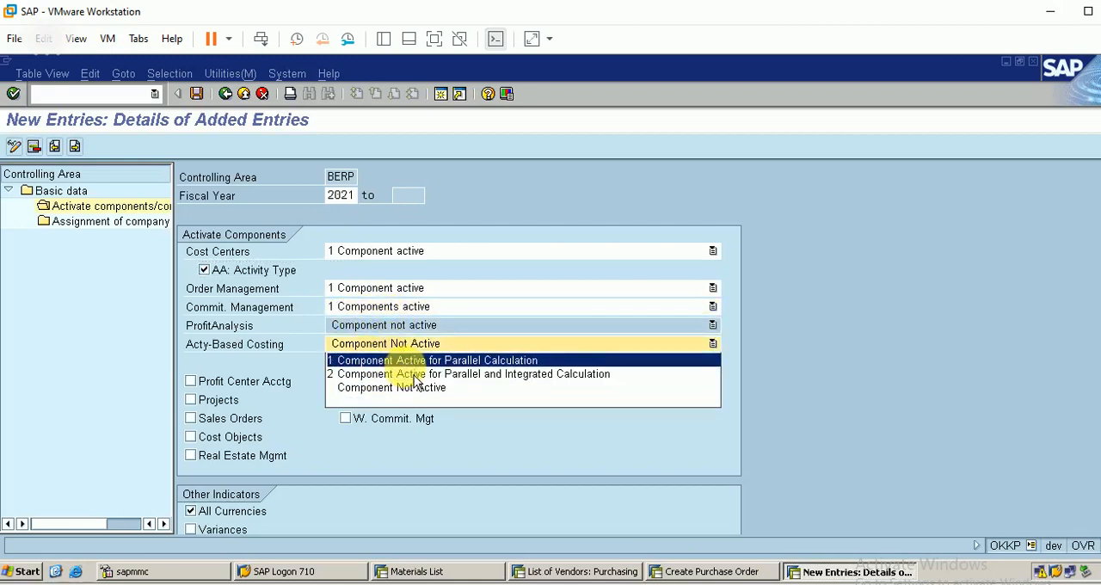
pyautogui.click(416, 360)
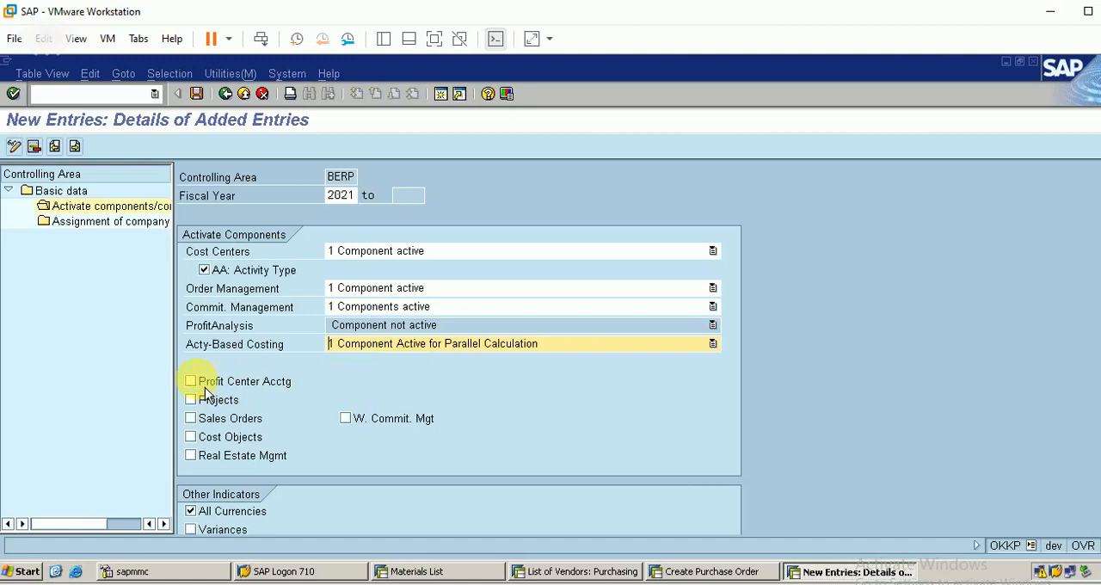
# Enable profit center accounting, projects, sales orders with commitment management, cost objects and real estate management for the entry
pyautogui.click(202, 384)
pyautogui.click(205, 403)
pyautogui.click(204, 420)
pyautogui.click(204, 436)
pyautogui.click(206, 454)
pyautogui.click(204, 439)
pyautogui.click(349, 419)
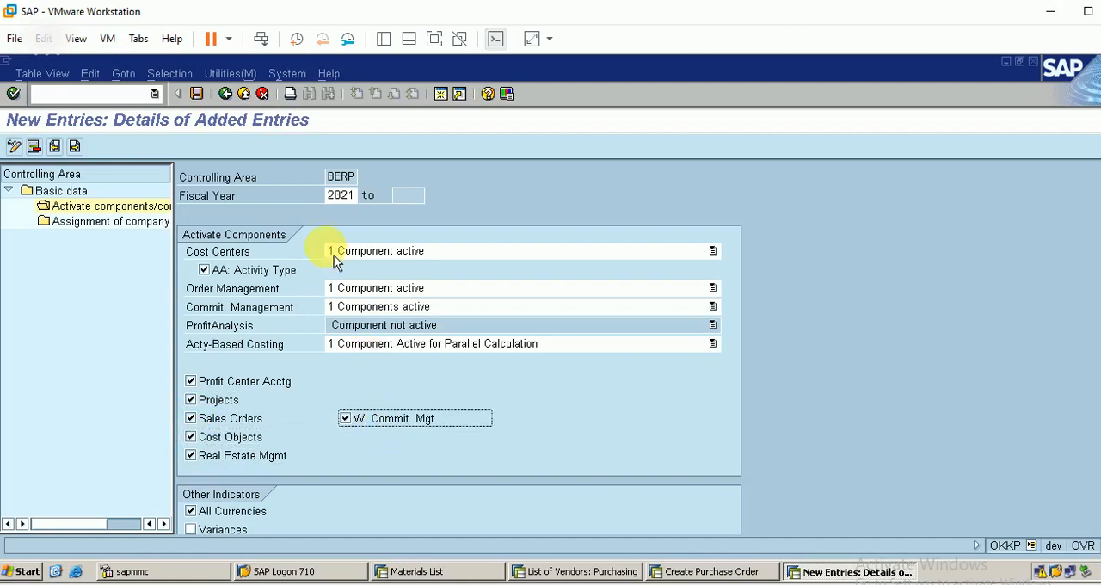
# Save the control indicators under customizing request DEVK900057 and return to the controlling areas overview
pyautogui.click(197, 93)
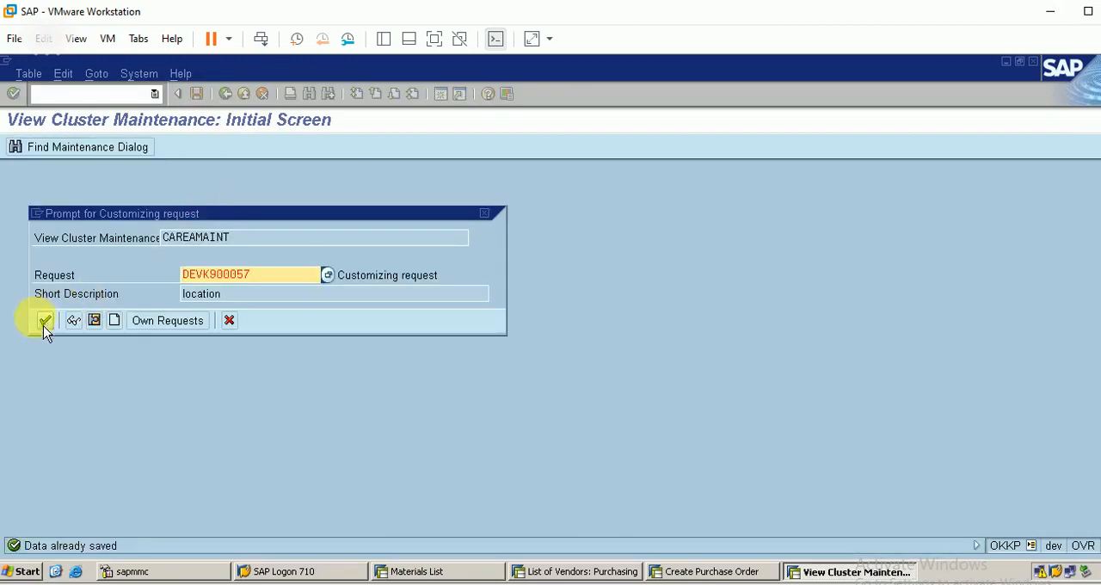
pyautogui.click(44, 324)
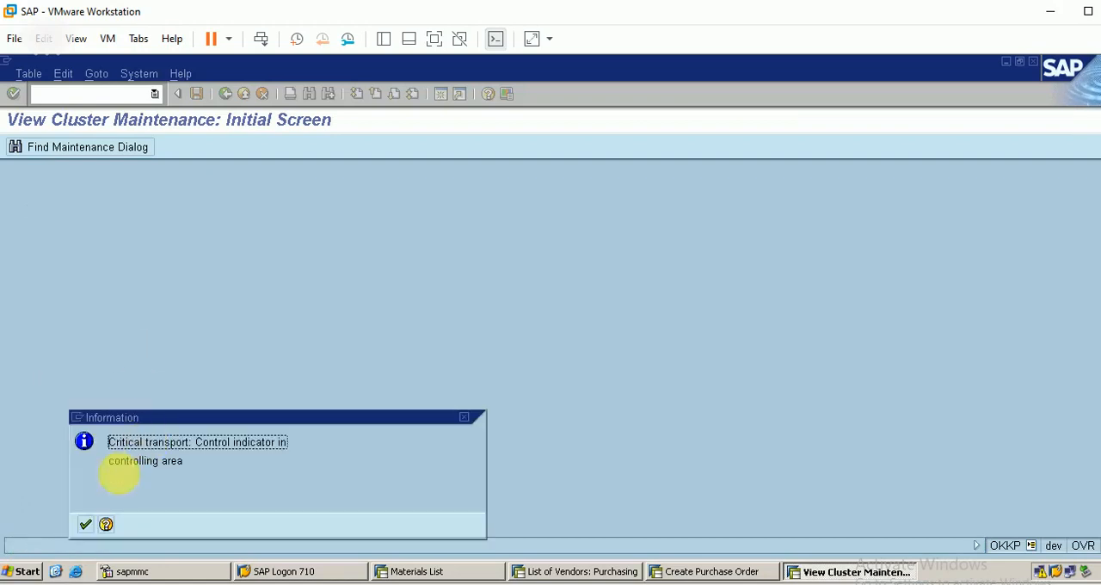
pyautogui.click(85, 525)
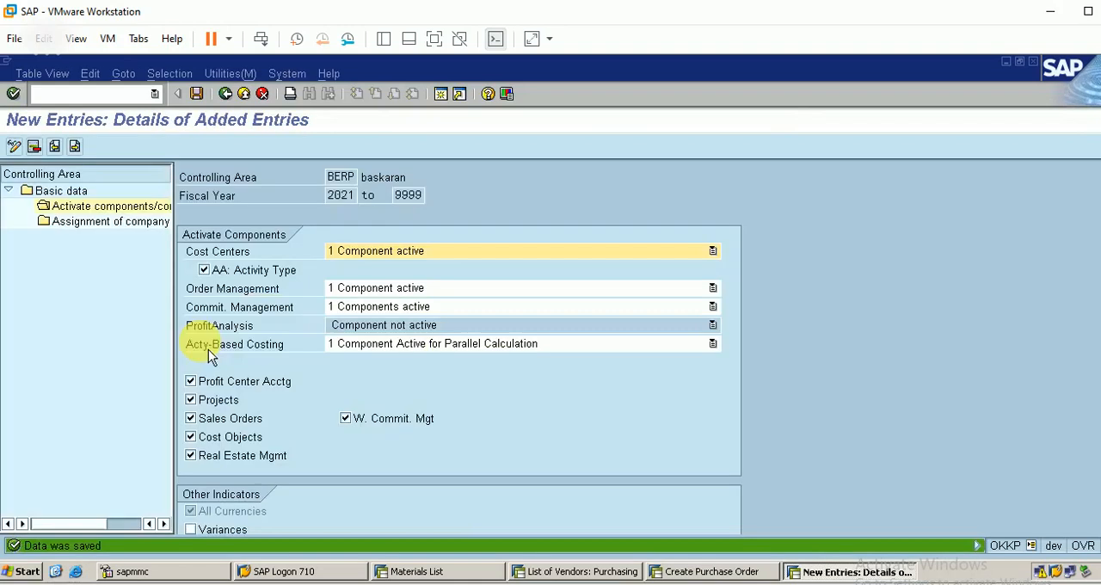
pyautogui.click(226, 93)
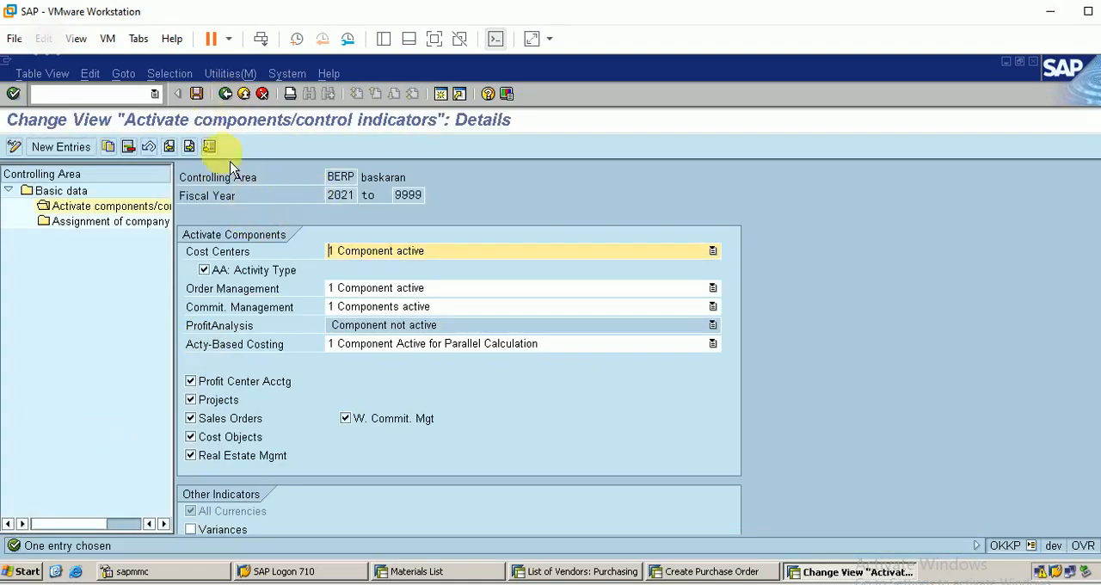
pyautogui.click(226, 93)
pyautogui.click(226, 93)
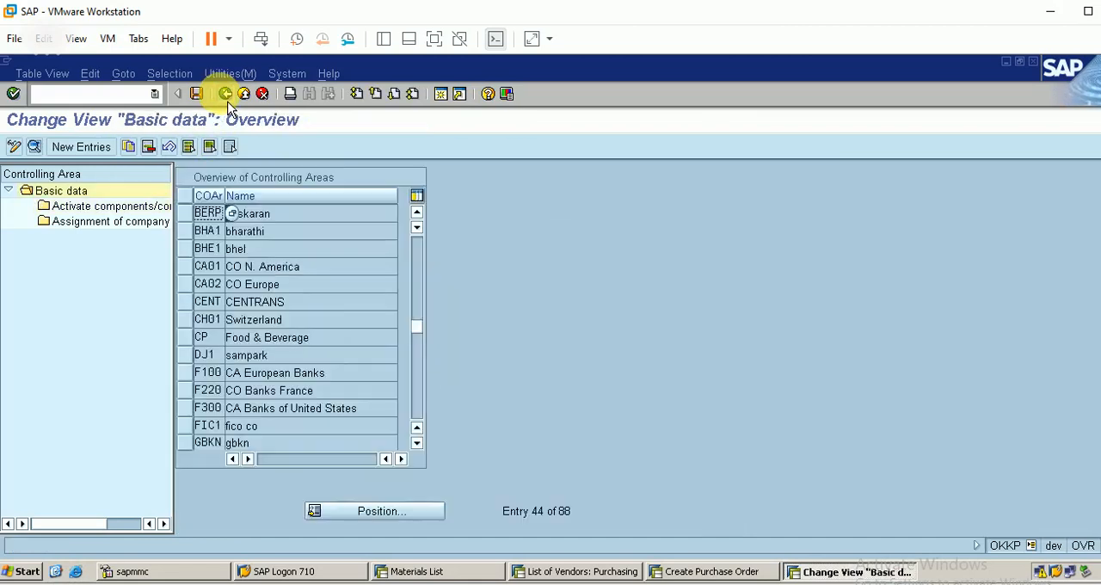
# Switch back to the purchase order session and restart it with transaction ME21N for a blank order
pyautogui.click(713, 571)
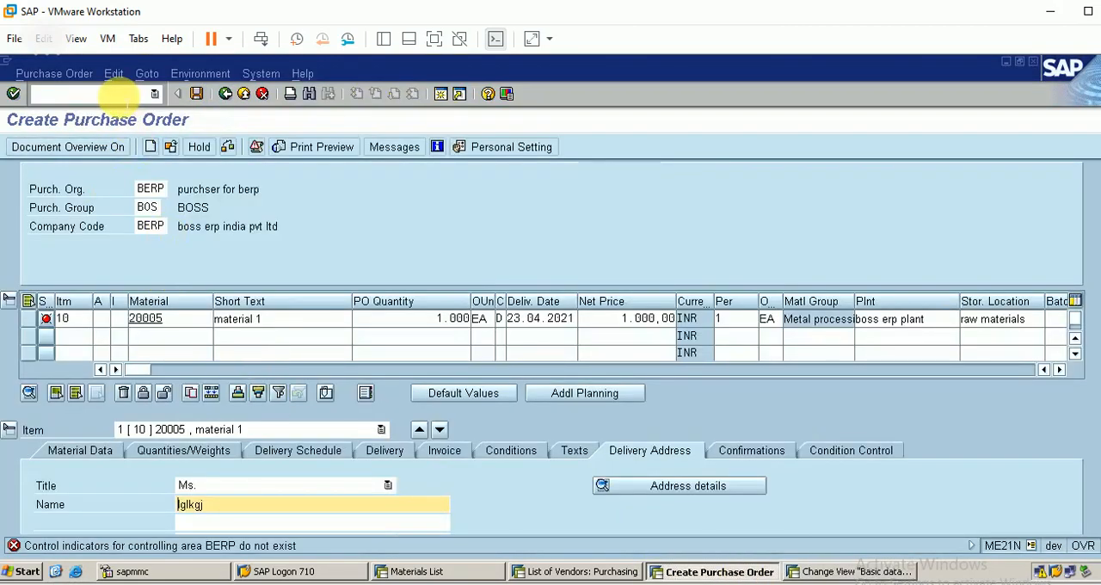
pyautogui.click(120, 94)
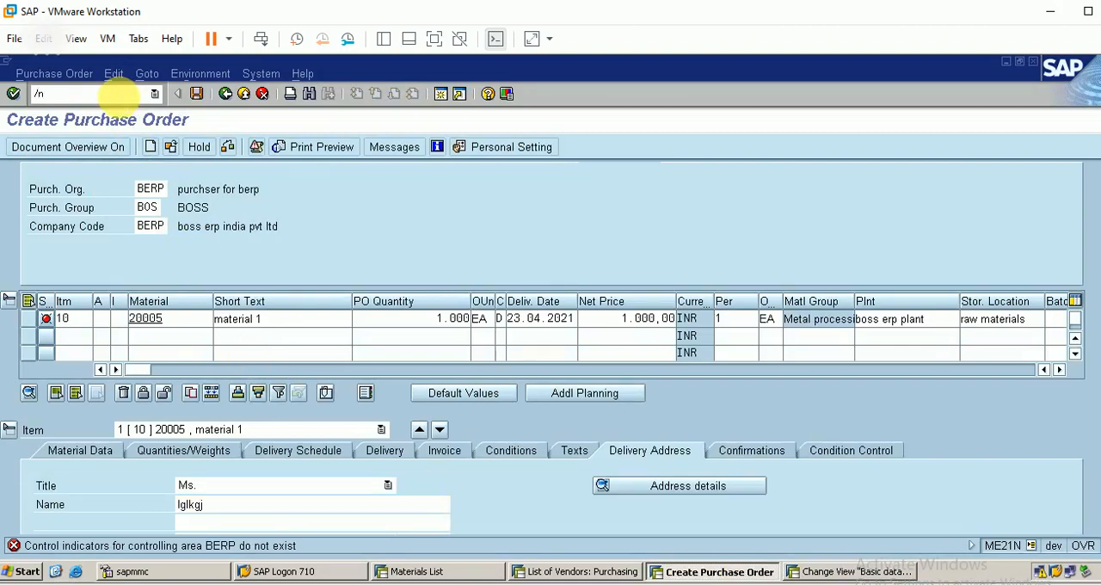
pyautogui.write('/nme21n')
pyautogui.press('Return')
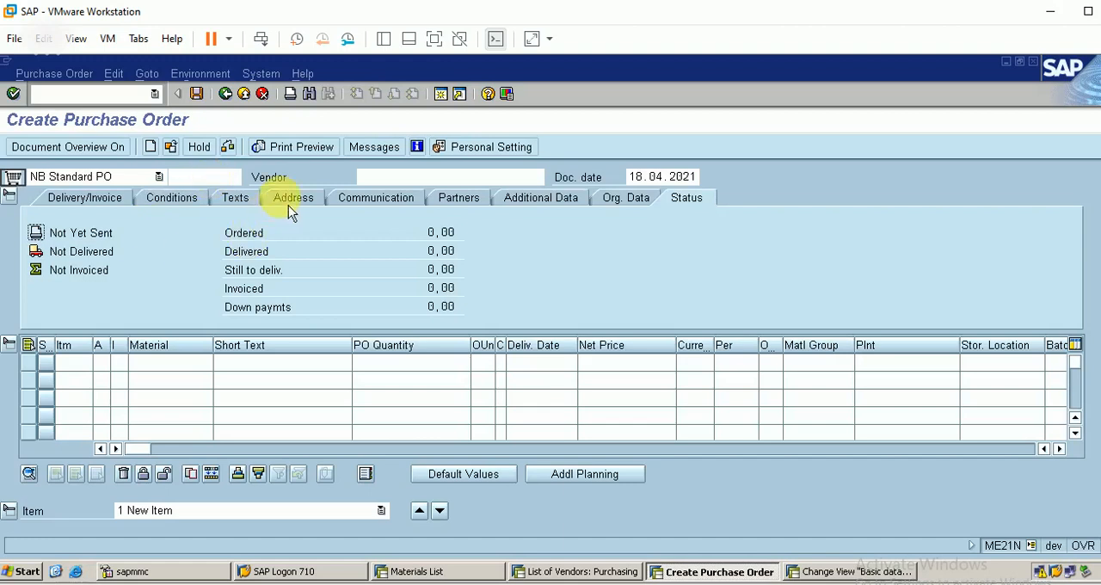
# Fill in the new order's organizational data with purchasing organization BERP, company code BERP and purchasing group BOS
pyautogui.click(627, 201)
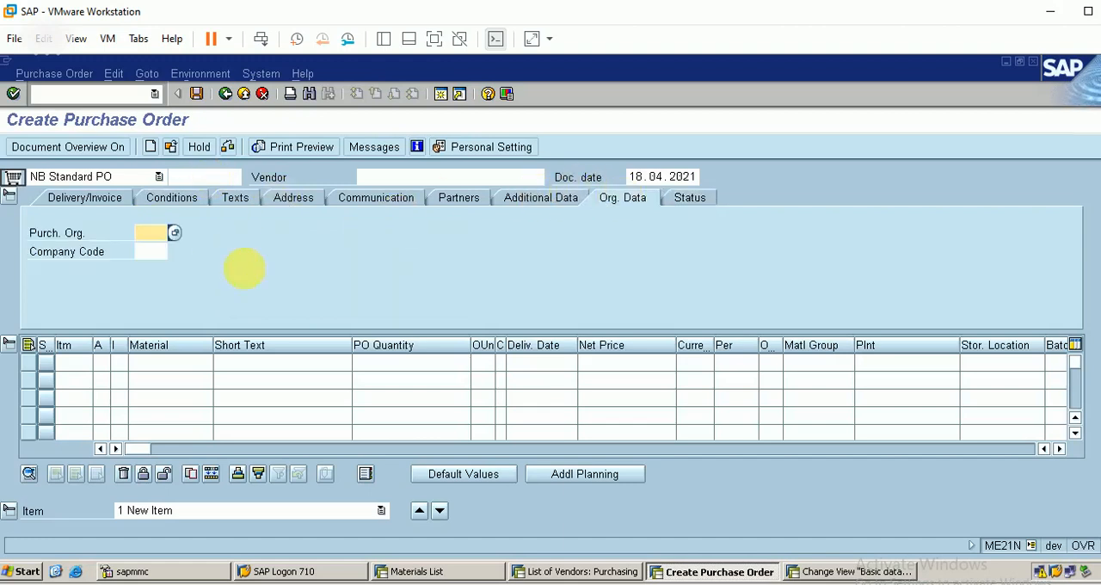
pyautogui.write('b')
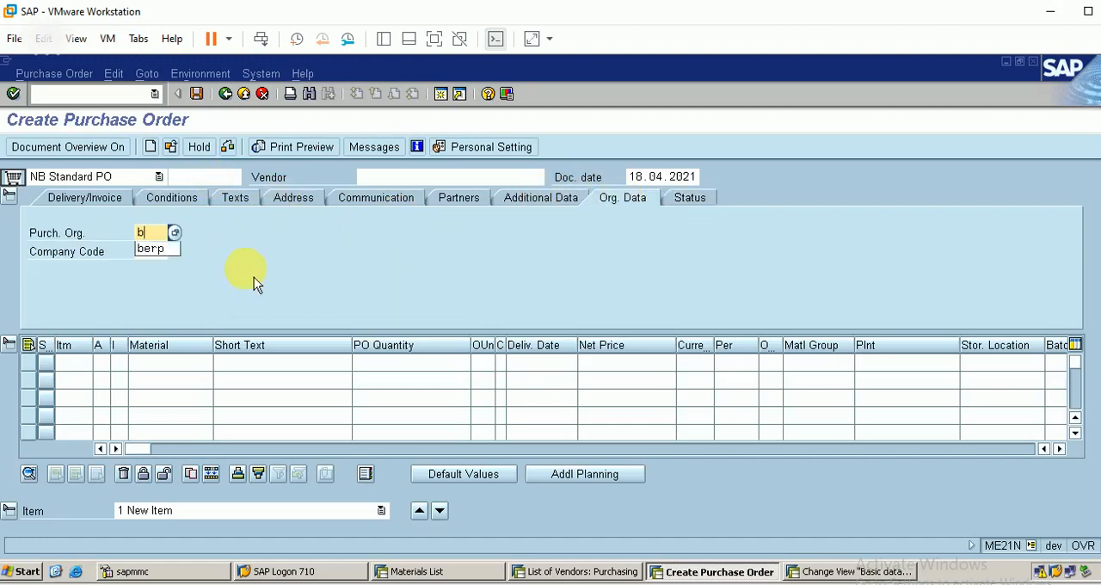
pyautogui.press('Down')
pyautogui.press('Return')
pyautogui.press('Tab')
pyautogui.write('b')
pyautogui.press('Down')
pyautogui.press('Return')
pyautogui.press('Return')
pyautogui.write('b')
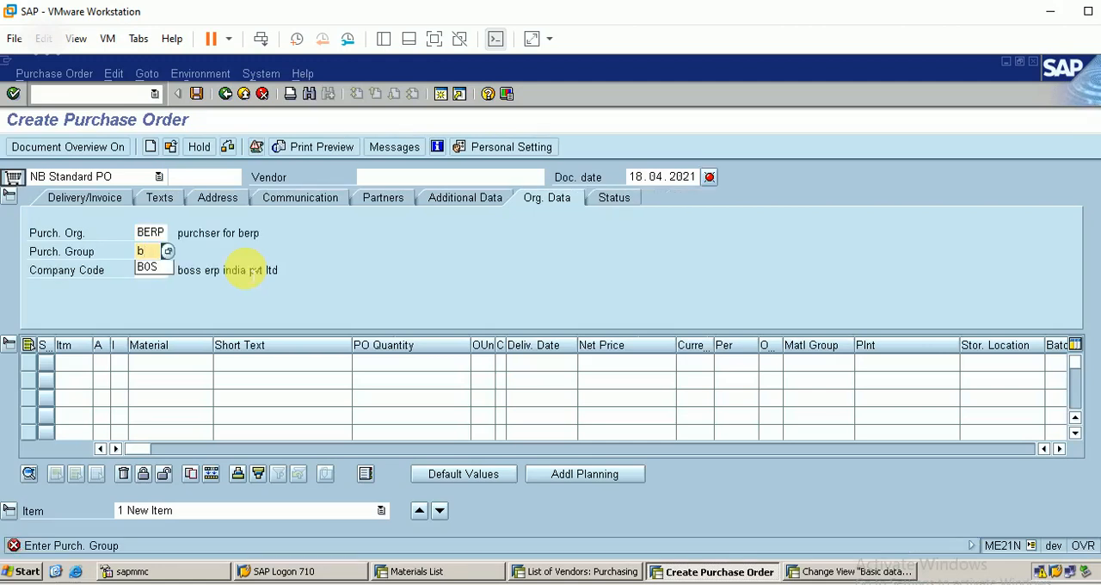
pyautogui.press('Return')
pyautogui.press('Return')
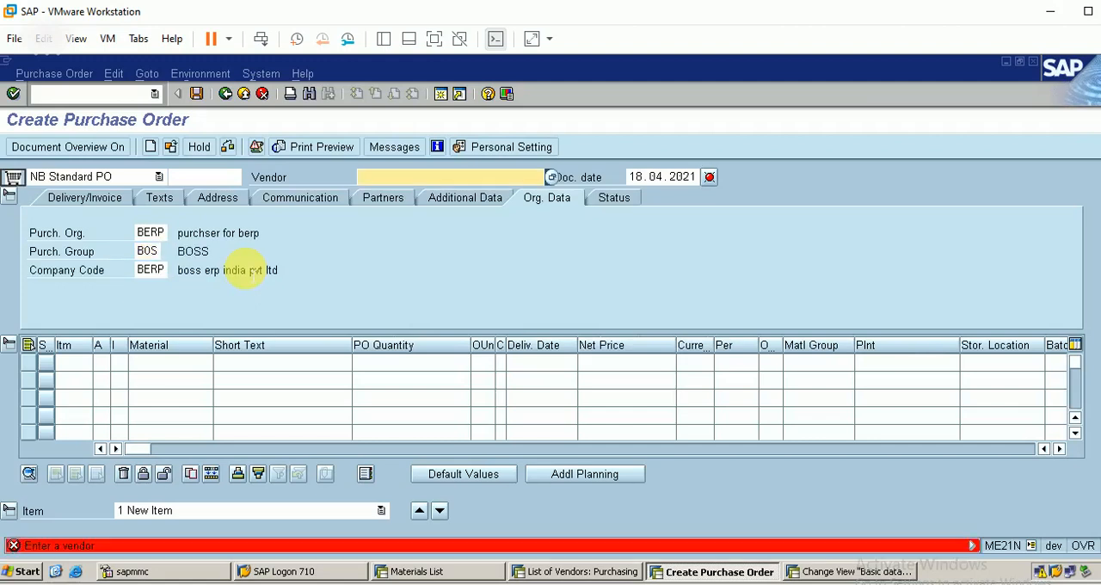
# Add material 20005 as the first item with a PO quantity of 1000
pyautogui.click(198, 369)
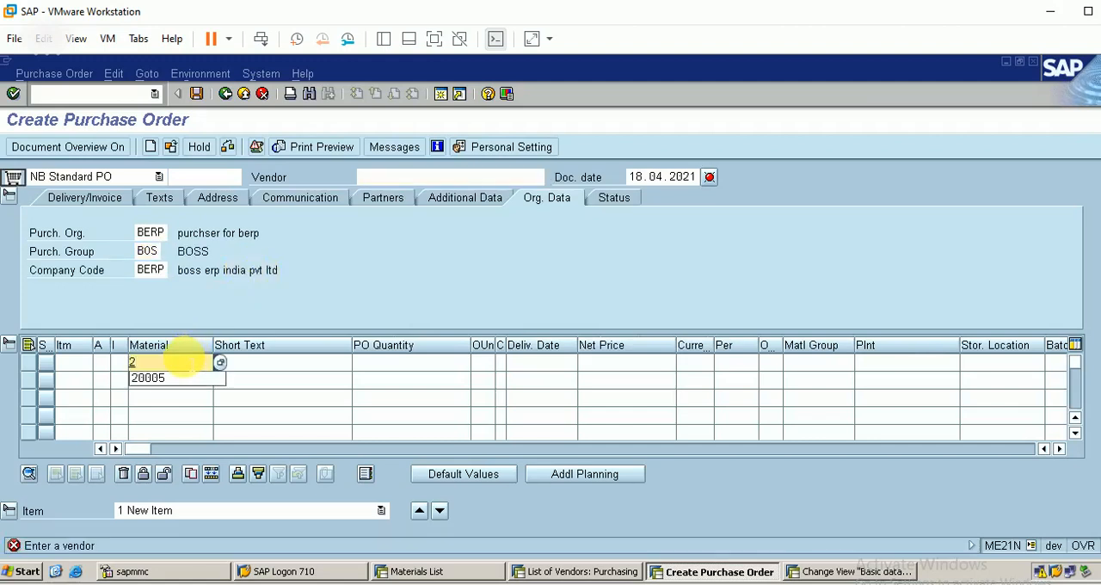
pyautogui.write('2')
pyautogui.press('Down')
pyautogui.press('Return')
pyautogui.click(420, 365)
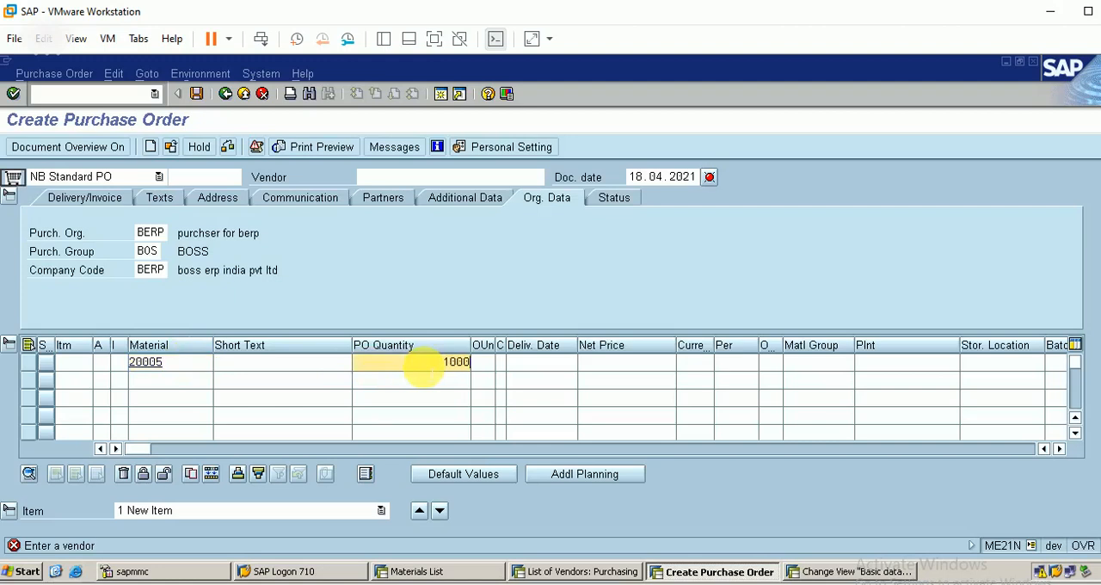
# Set the item's delivery date to 23.4.2021 and its currency to INR
pyautogui.click(559, 365)
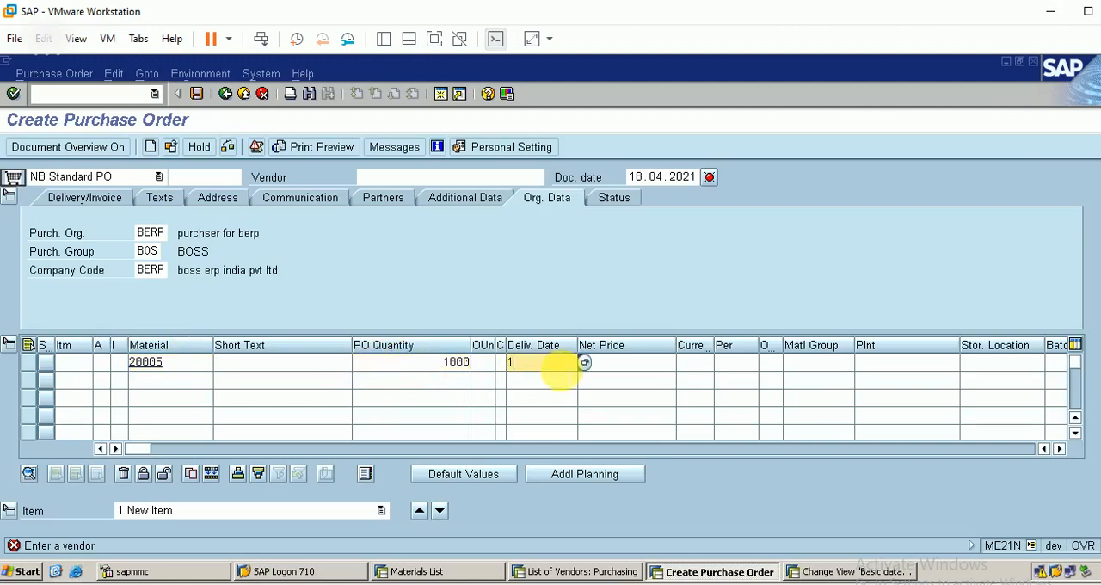
pyautogui.press('BackSpace')
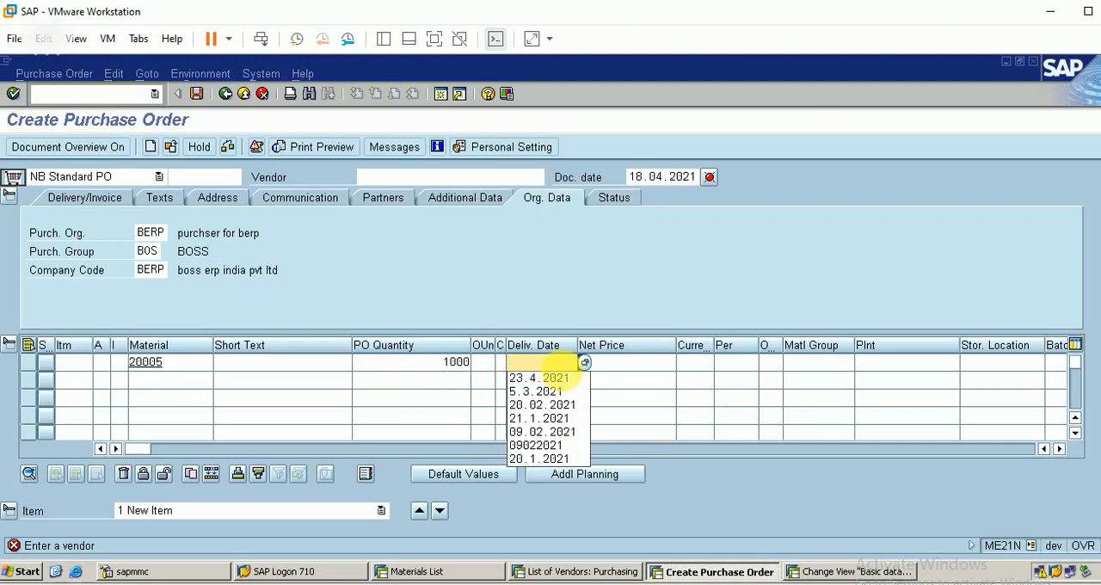
pyautogui.click(540, 377)
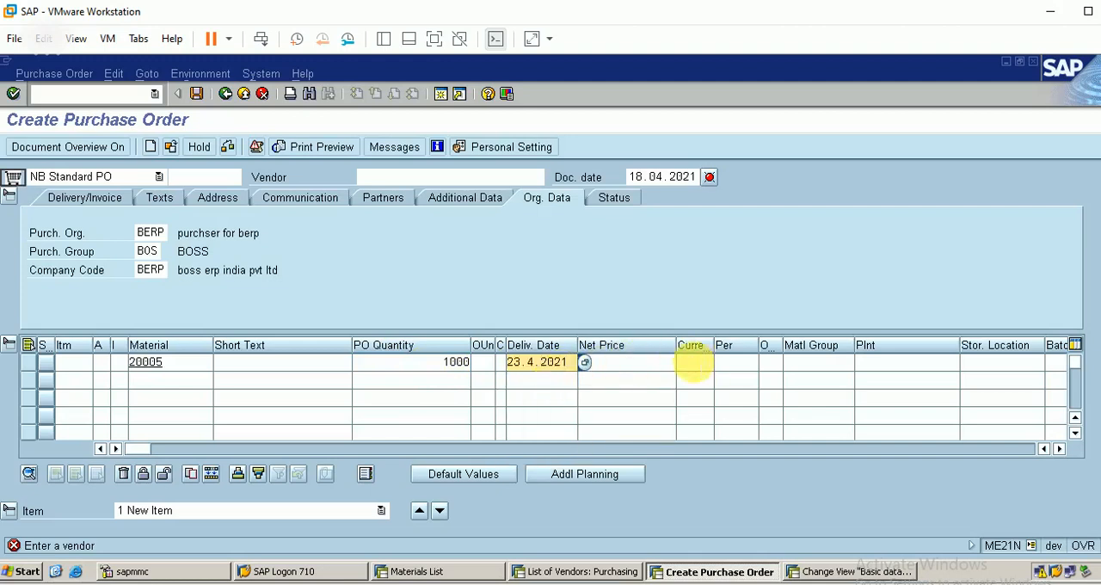
pyautogui.click(692, 363)
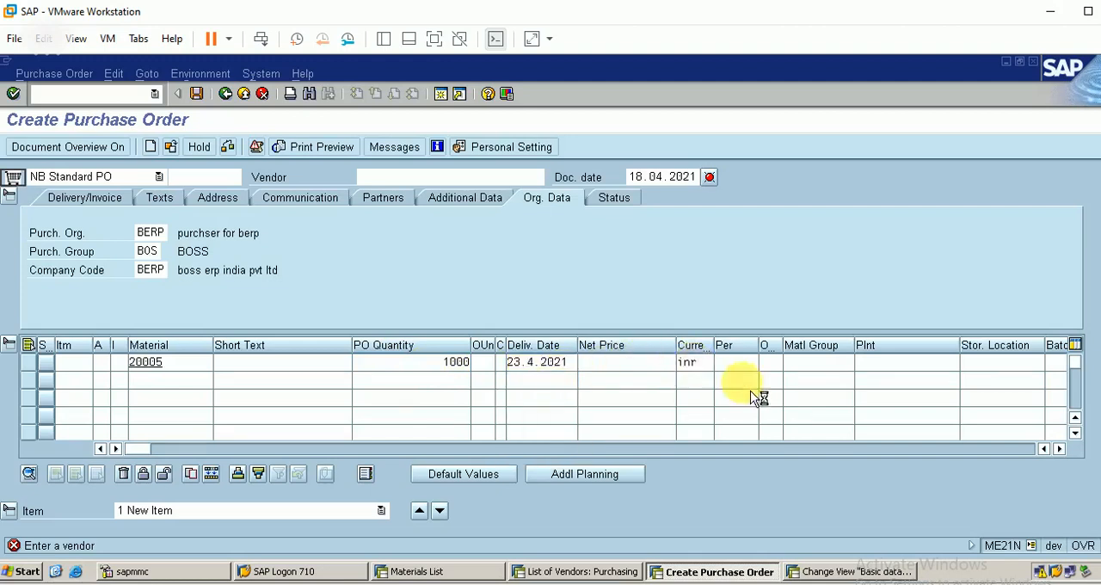
pyautogui.press('Return')
# Assign vendor 61 to the purchase order and the boss erp plant to the item for material 20005
pyautogui.click(890, 362)
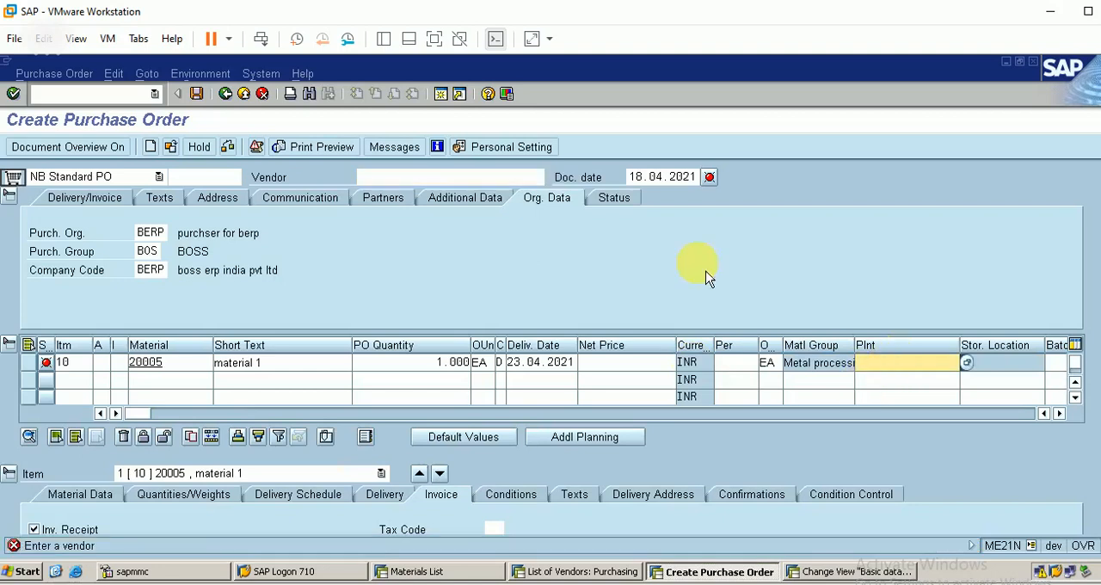
pyautogui.click(421, 176)
pyautogui.write('61')
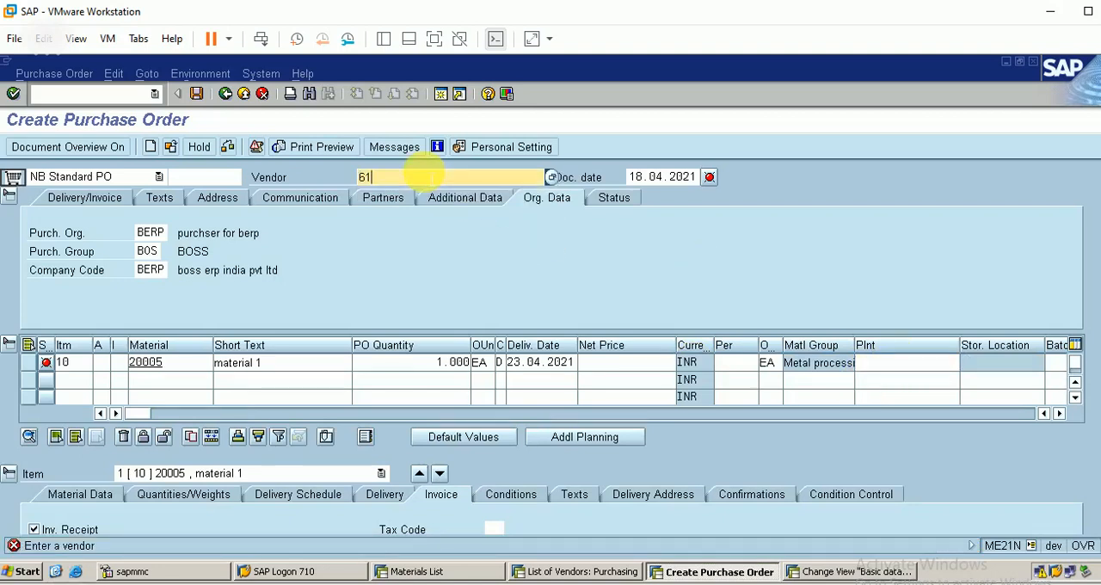
pyautogui.click(875, 362)
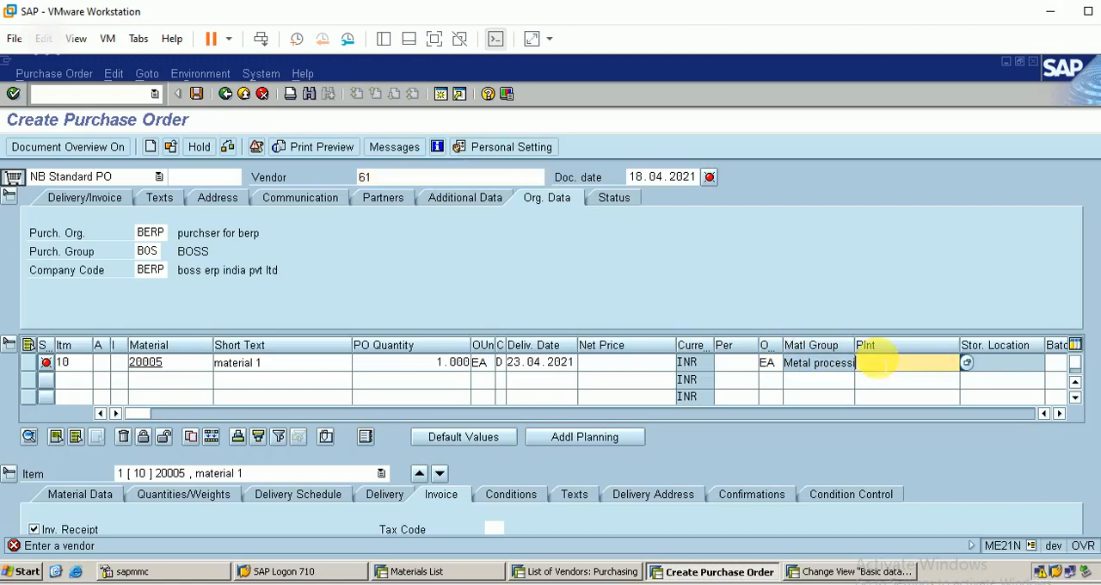
pyautogui.write('b')
pyautogui.press('Down')
pyautogui.press('Return')
pyautogui.press('Return')
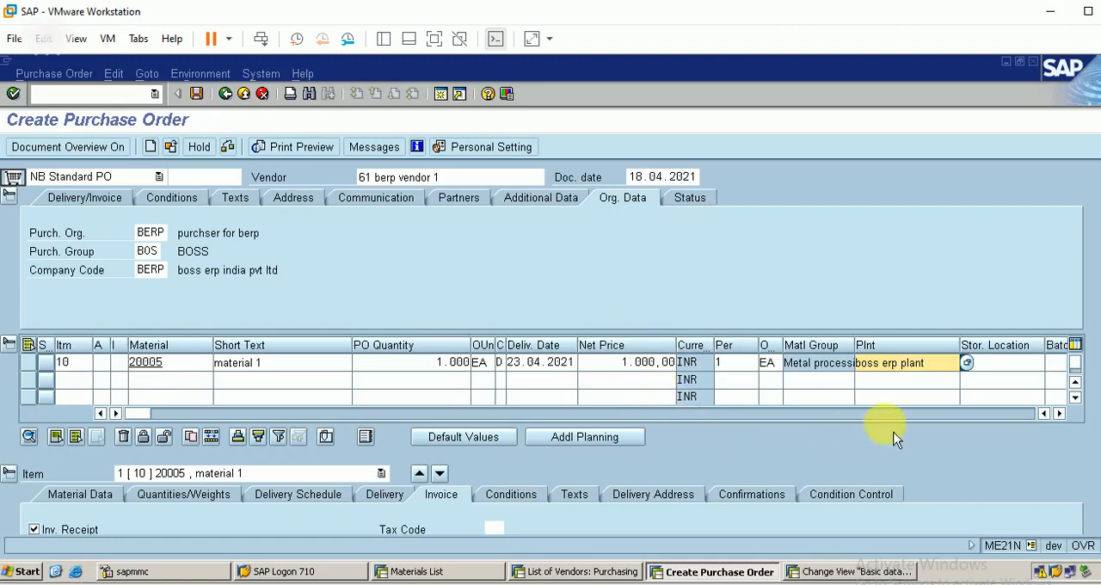
# Review the item's further columns and turn on the document overview beside the purchase order
pyautogui.click(1059, 413)
pyautogui.click(1059, 413)
pyautogui.click(1059, 412)
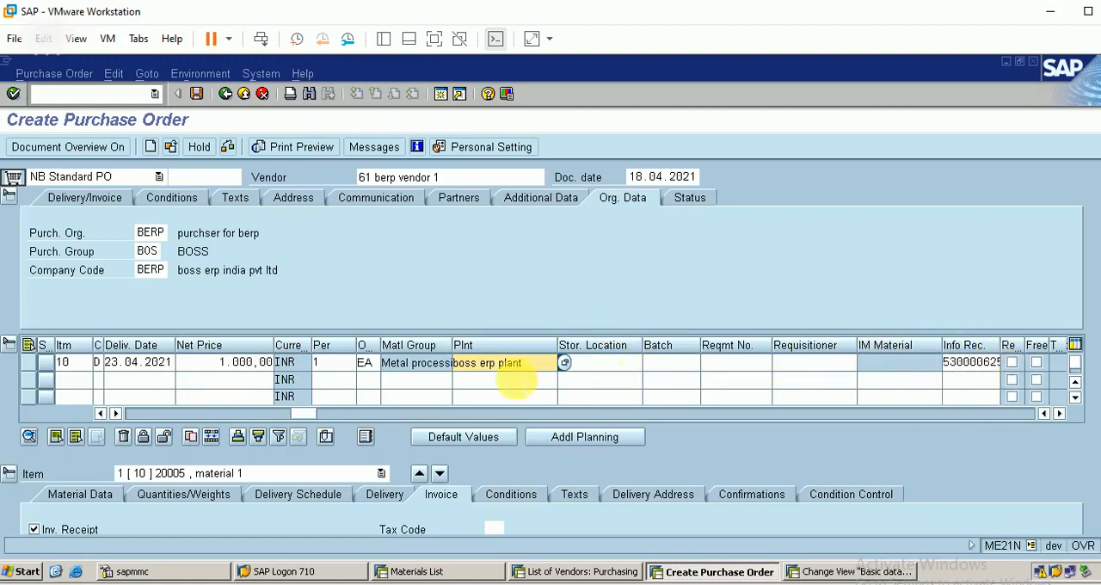
pyautogui.click(136, 414)
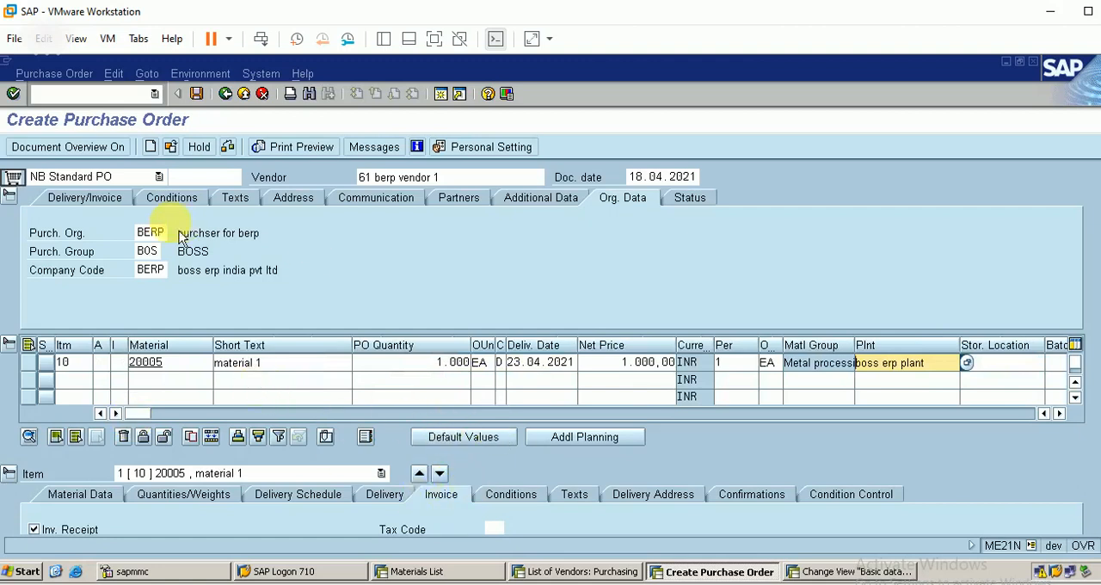
pyautogui.click(79, 147)
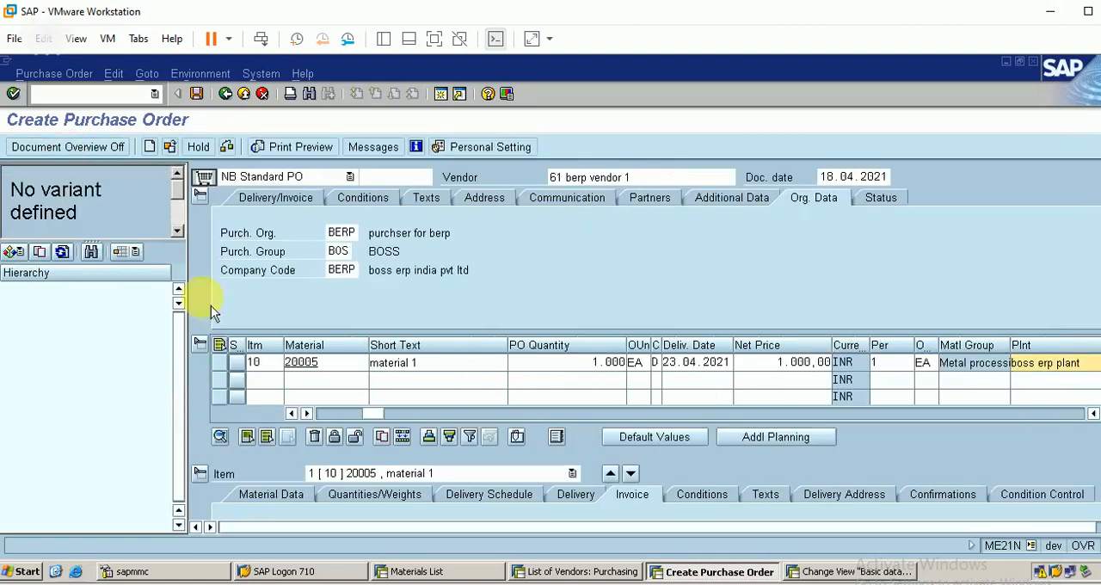
# Check the purchase order, acknowledge the message log, and save the document despite the system messages
pyautogui.click(228, 149)
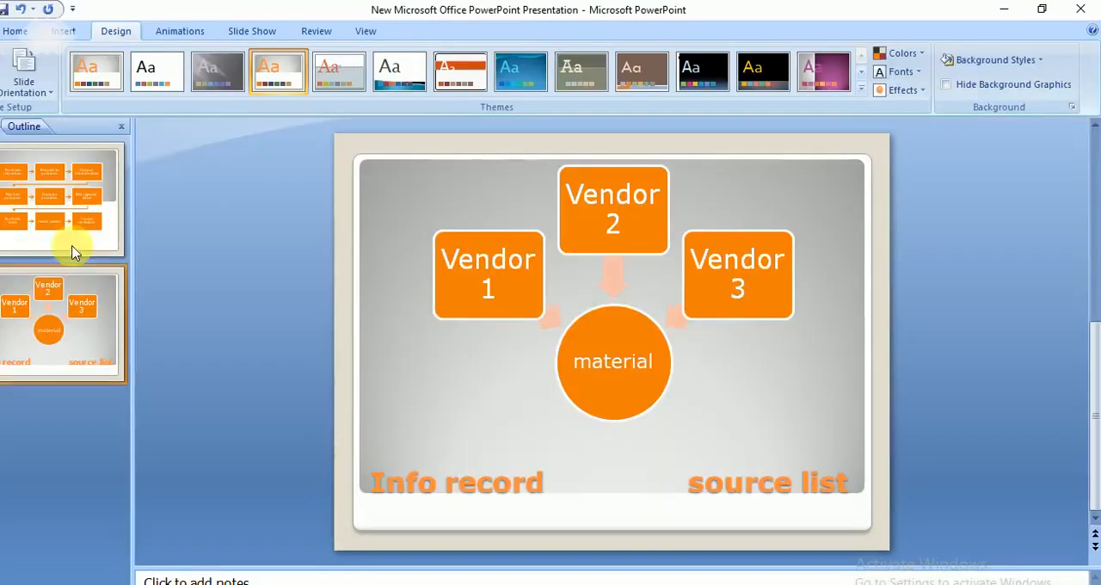
pyautogui.click(73, 252)
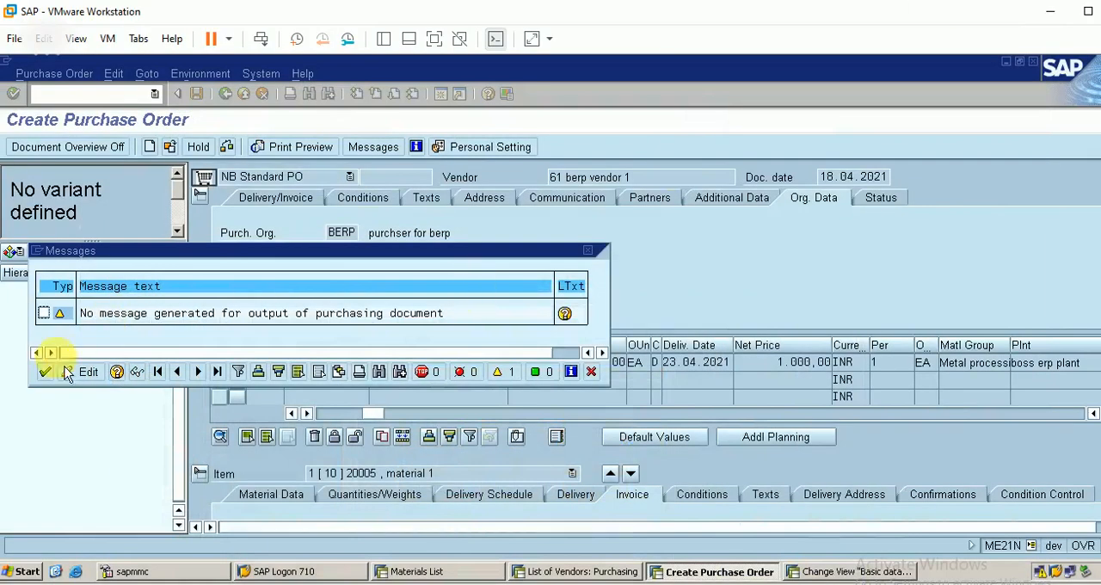
pyautogui.click(46, 371)
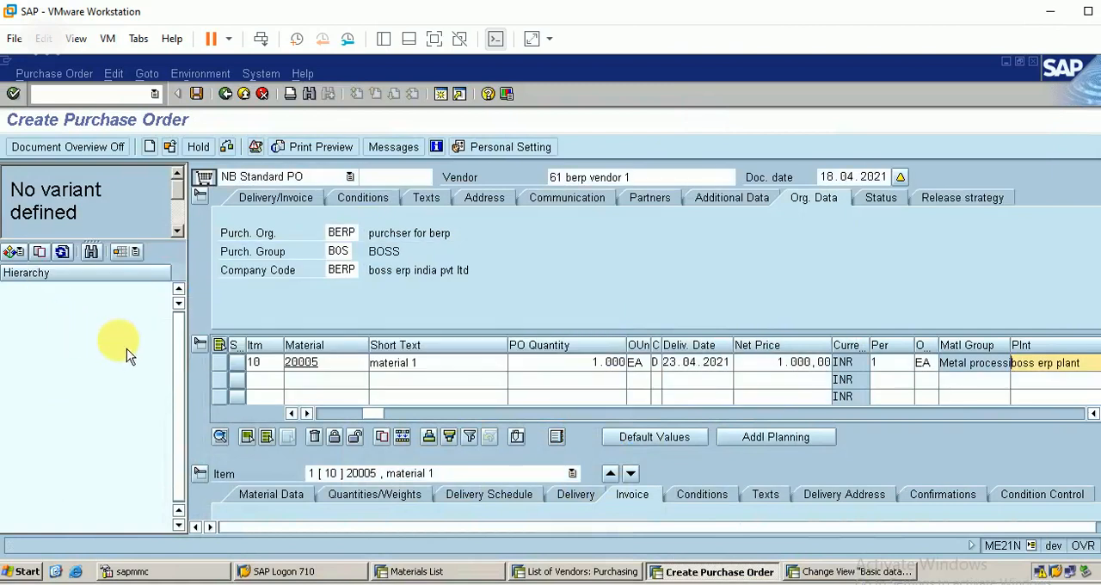
pyautogui.click(203, 97)
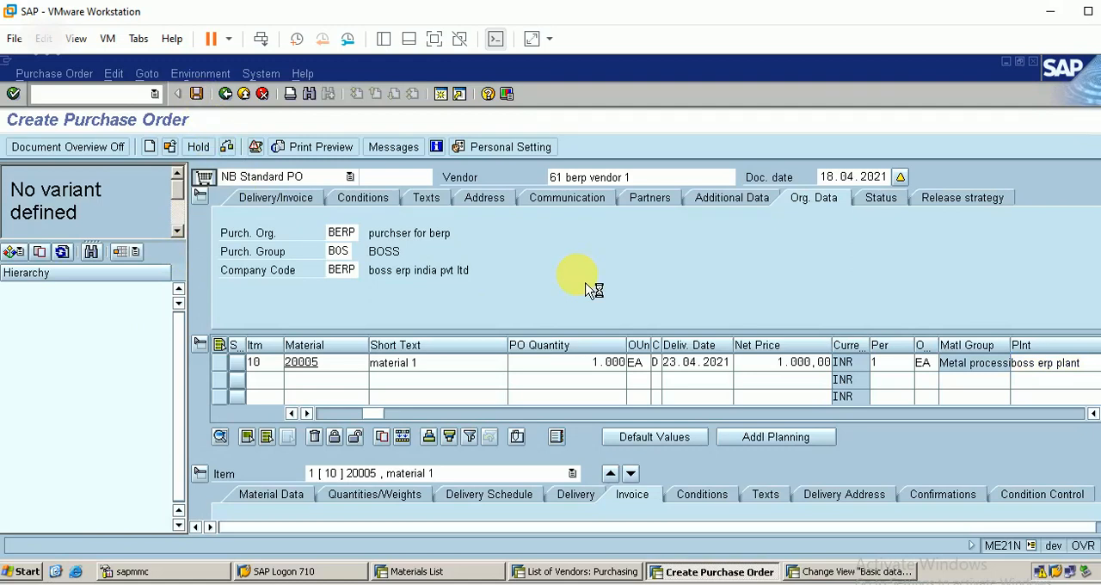
pyautogui.click(247, 370)
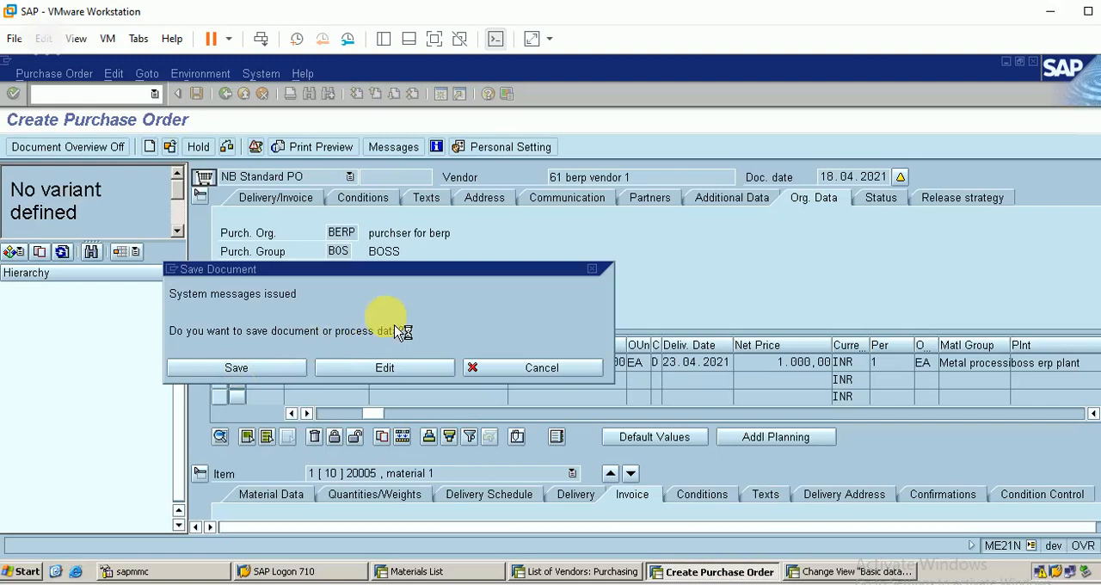